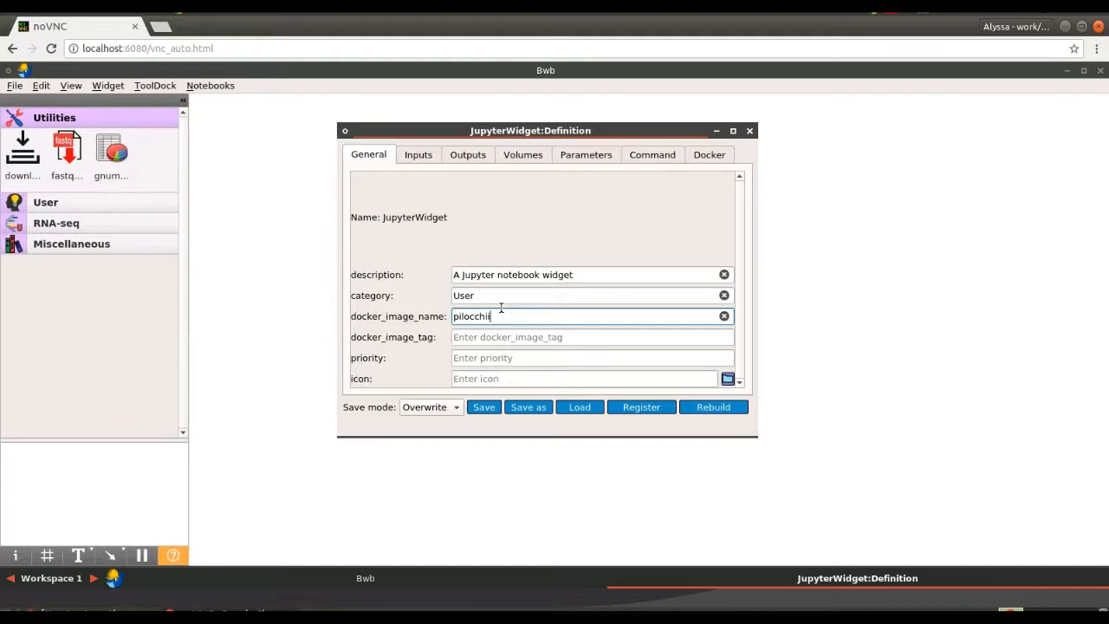
Complete the docker image name as pilocchii/datascience-notebook, with image tag latest and priority 10
{"action": "type", "text": "atascience-notebook"}
{"action": "key", "text": "Tab"}
{"action": "type", "text": "lates"}
{"action": "key", "text": "Tab"}
{"action": "type", "text": "10"}
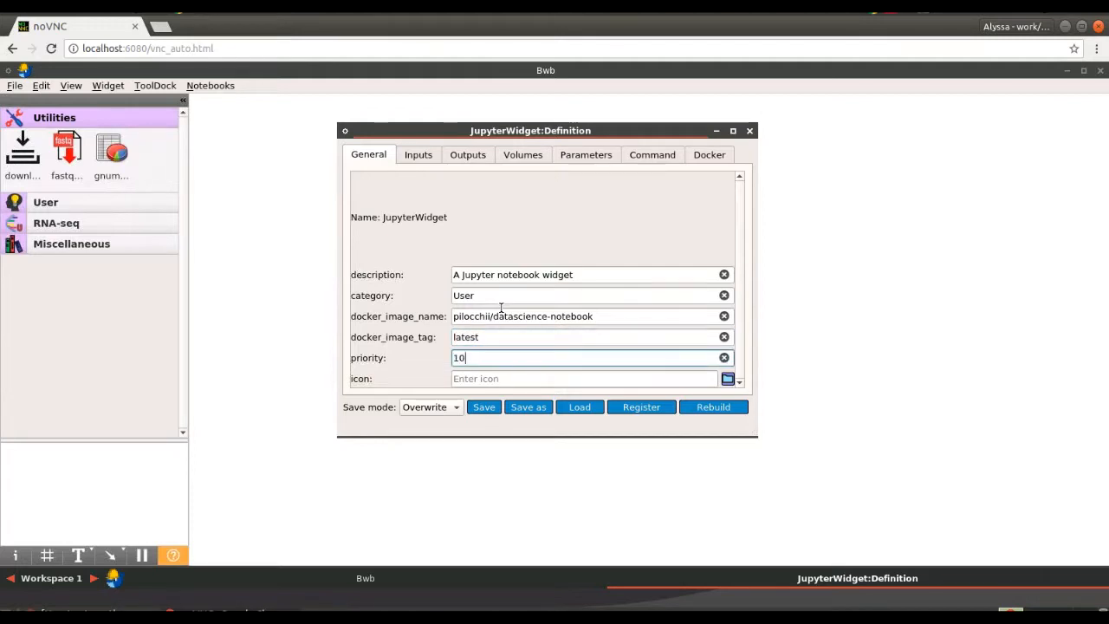
Set the widget's icon to container.svg from the /data/icons folder
{"action": "left_click", "coordinate": [729, 378]}
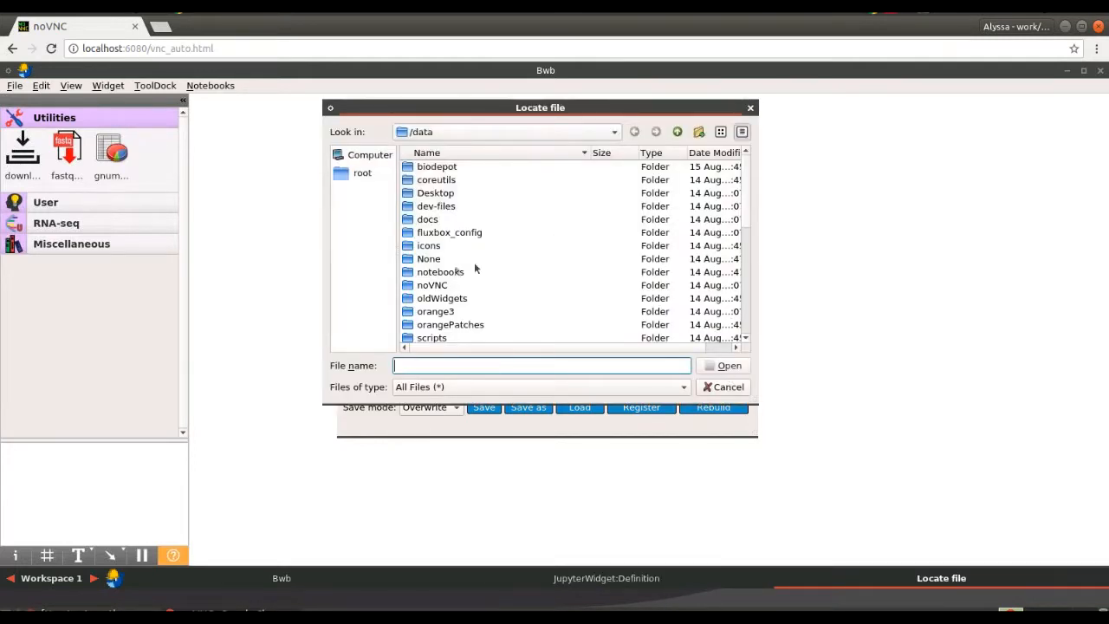
{"action": "double_click", "coordinate": [428, 246]}
{"action": "scroll", "coordinate": [430, 251], "scroll_direction": "down", "scroll_amount": 4}
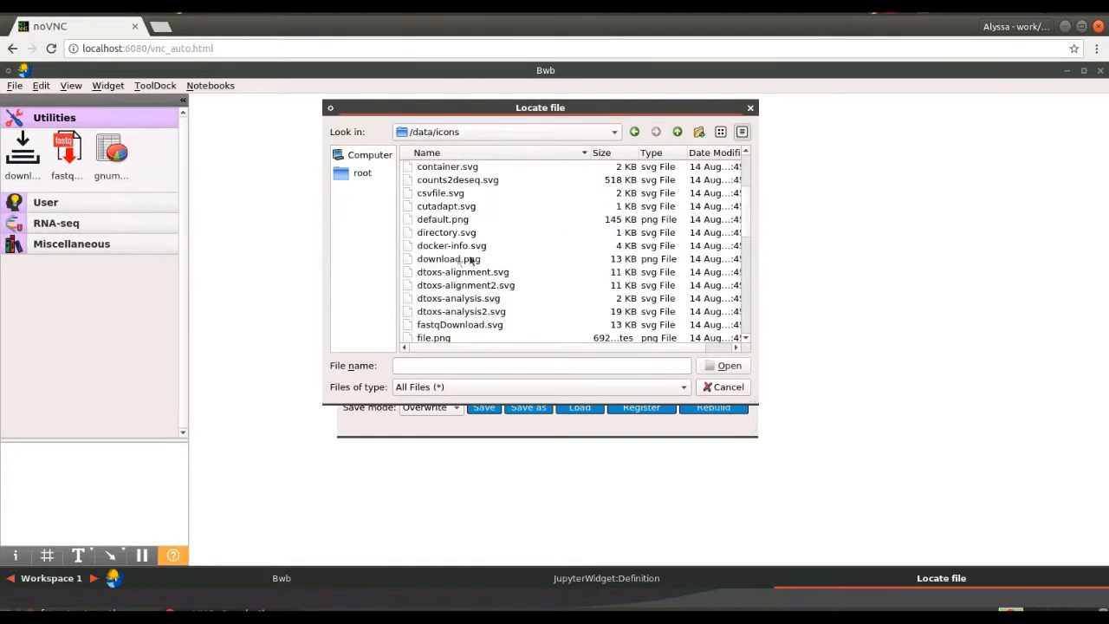
{"action": "left_click", "coordinate": [446, 326]}
{"action": "left_click", "coordinate": [468, 168]}
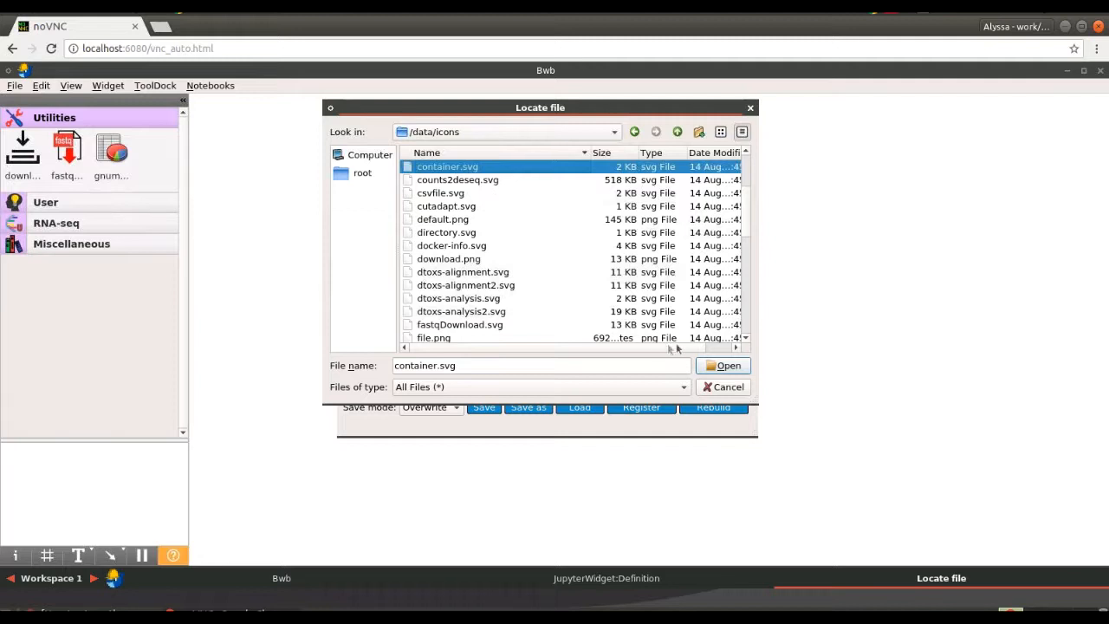
{"action": "left_click", "coordinate": [721, 368]}
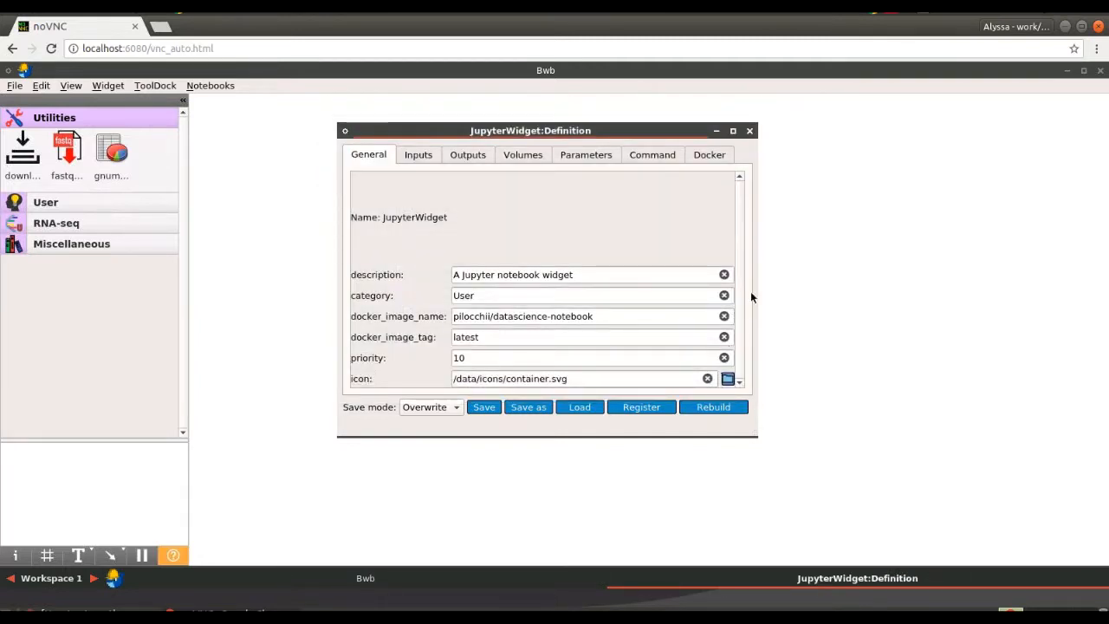
Add a widget input named input_dir of type str
{"action": "left_click", "coordinate": [418, 156]}
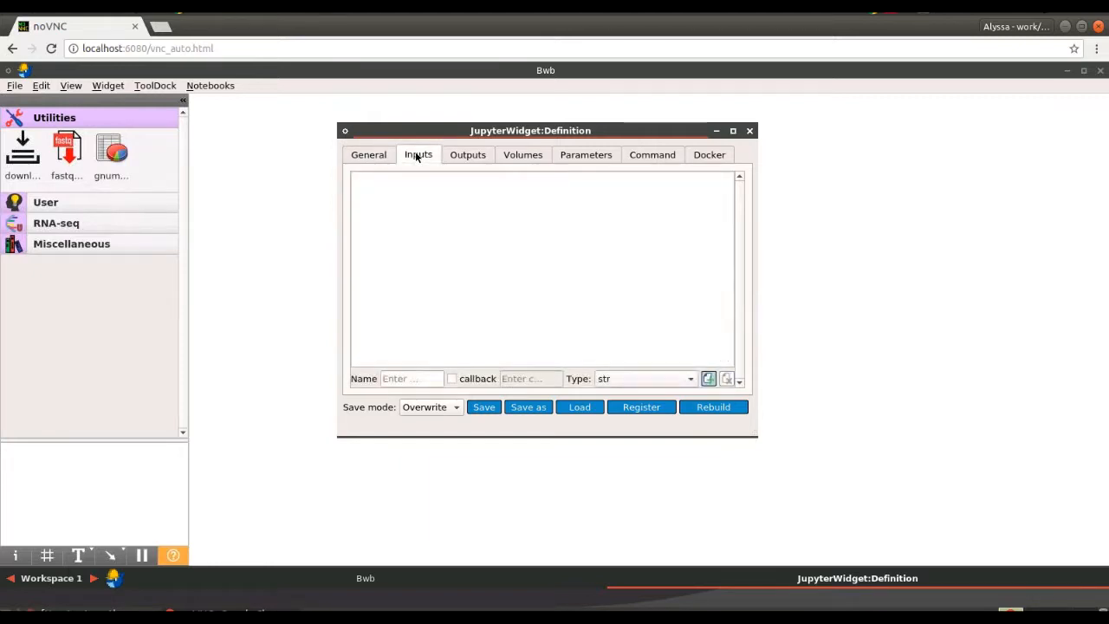
{"action": "left_click", "coordinate": [402, 378]}
{"action": "type", "text": "input_dir"}
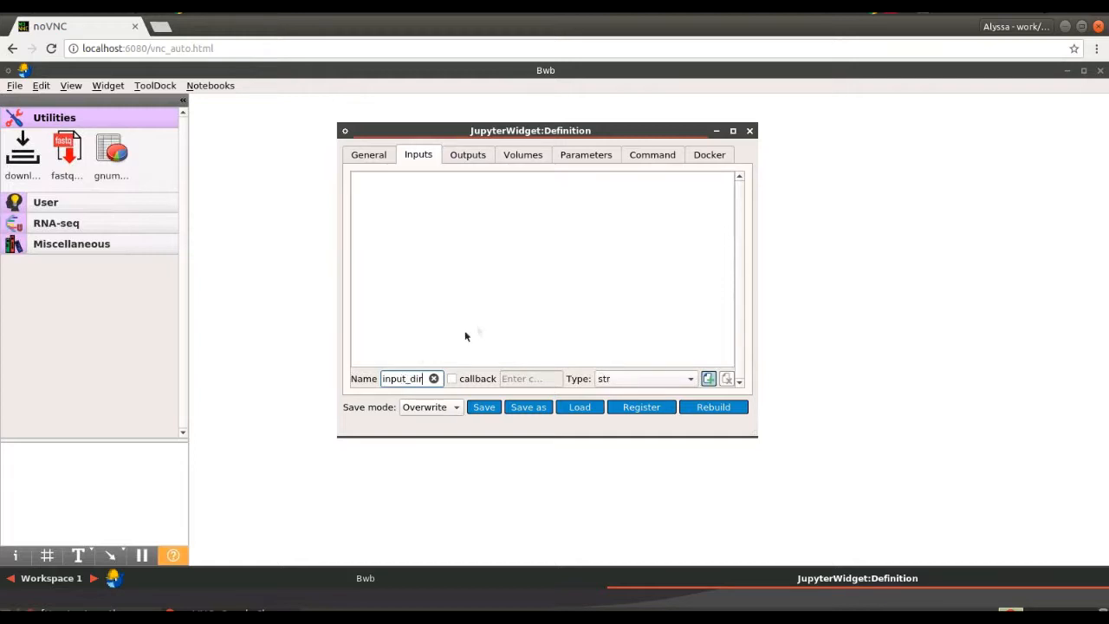
{"action": "left_click", "coordinate": [708, 379]}
{"action": "left_click", "coordinate": [708, 379]}
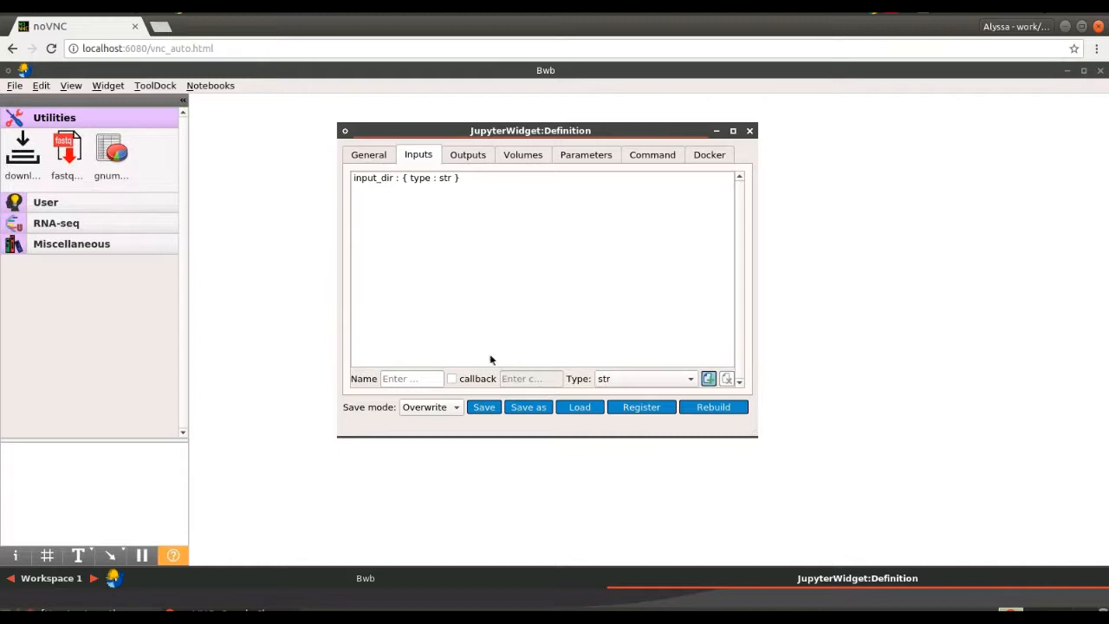
Add a widget output named output_dir of type str with the default value /data, enlarging the definition window to fit the fields
{"action": "left_click", "coordinate": [478, 161]}
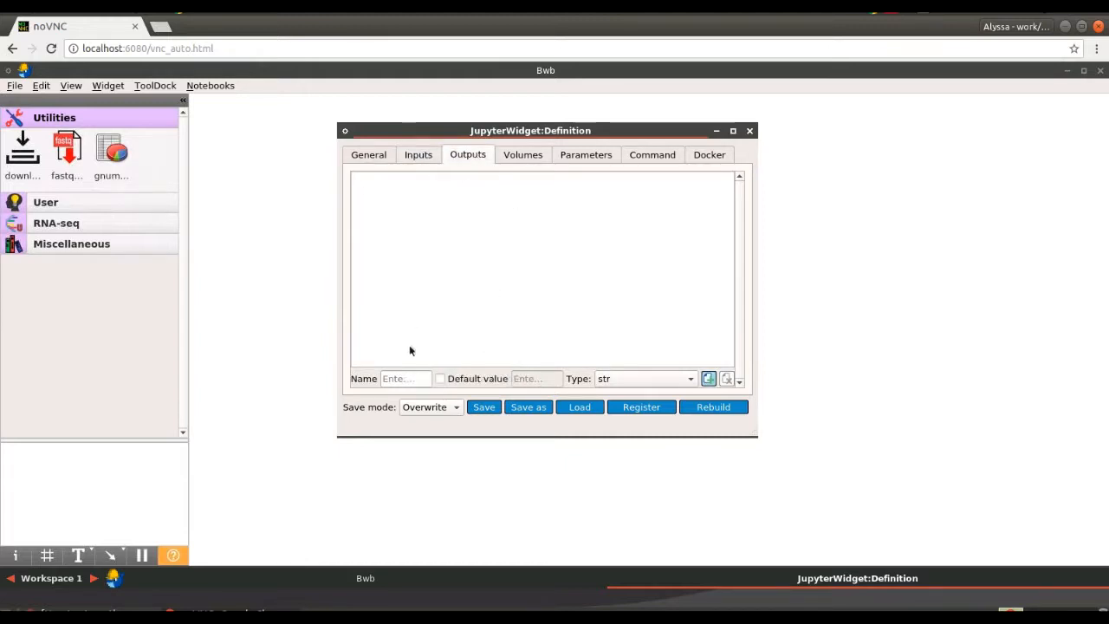
{"action": "left_click", "coordinate": [400, 377]}
{"action": "type", "text": "output_dir"}
{"action": "left_click", "coordinate": [440, 379]}
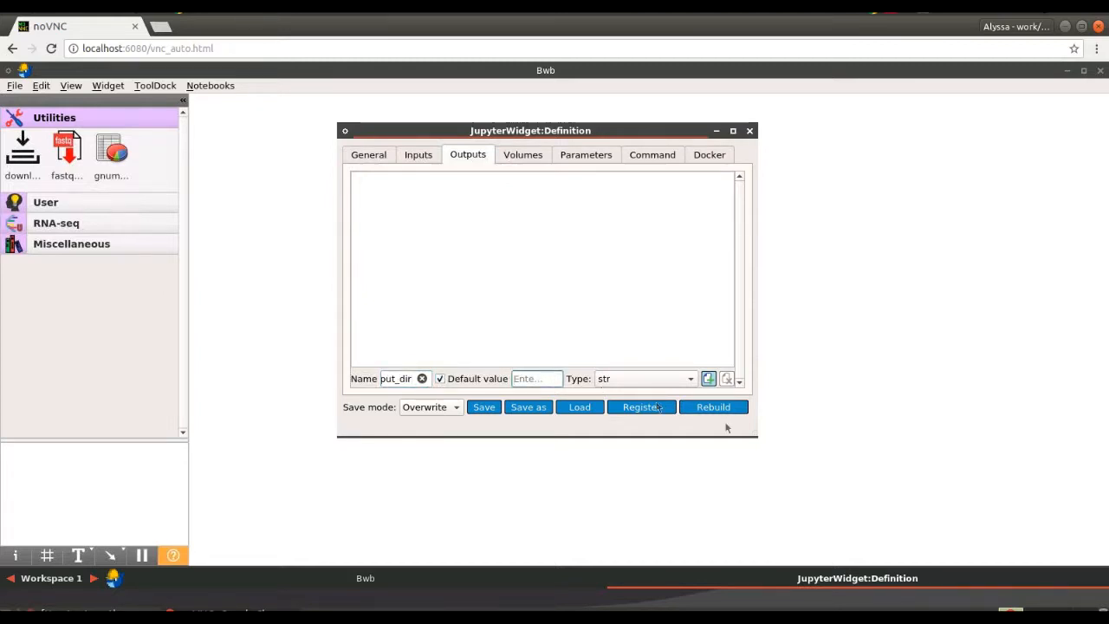
{"action": "left_click_drag", "start_coordinate": [756, 435], "coordinate": [938, 525]}
{"action": "left_click", "coordinate": [669, 468]}
{"action": "type", "text": "/data"}
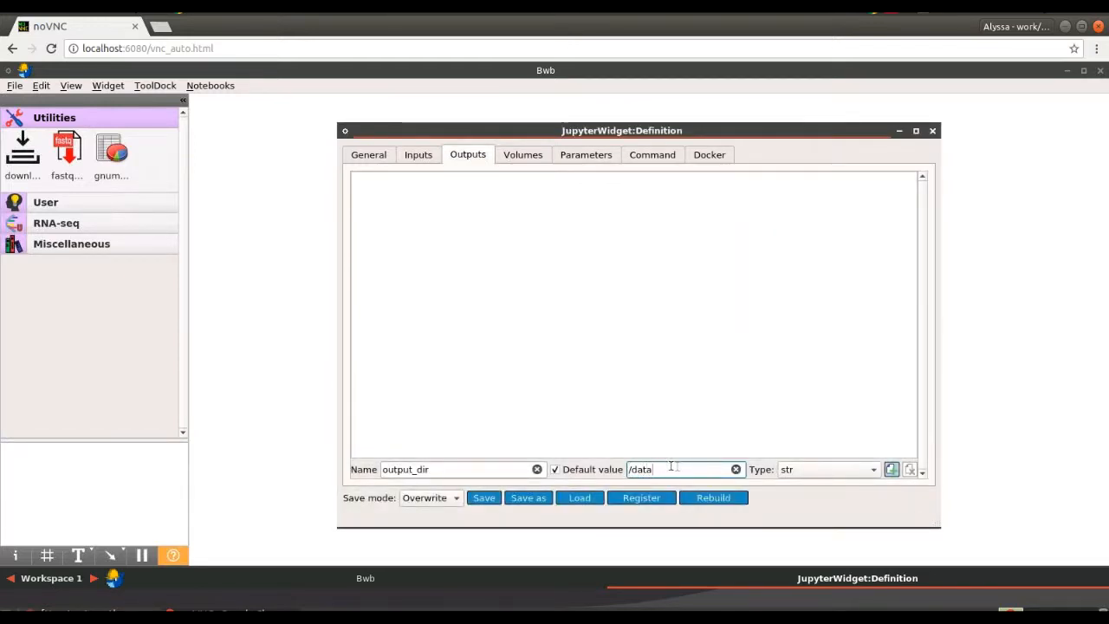
{"action": "left_click", "coordinate": [892, 468]}
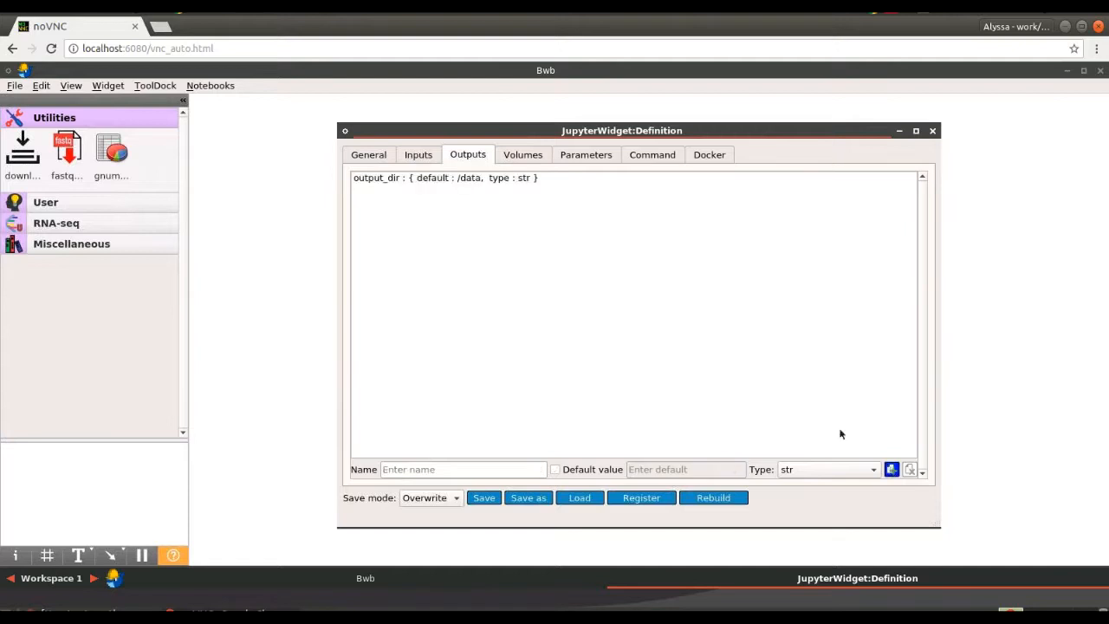
Add a required widget parameter named notebook_file of type str
{"action": "left_click", "coordinate": [521, 154]}
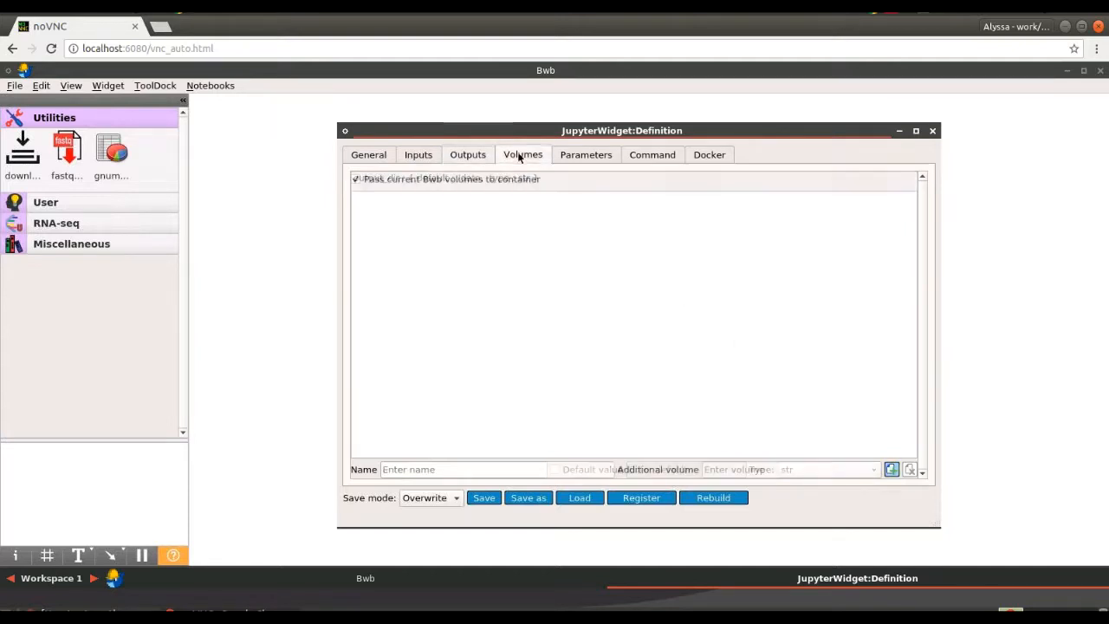
{"action": "left_click", "coordinate": [574, 156]}
{"action": "left_click", "coordinate": [428, 449]}
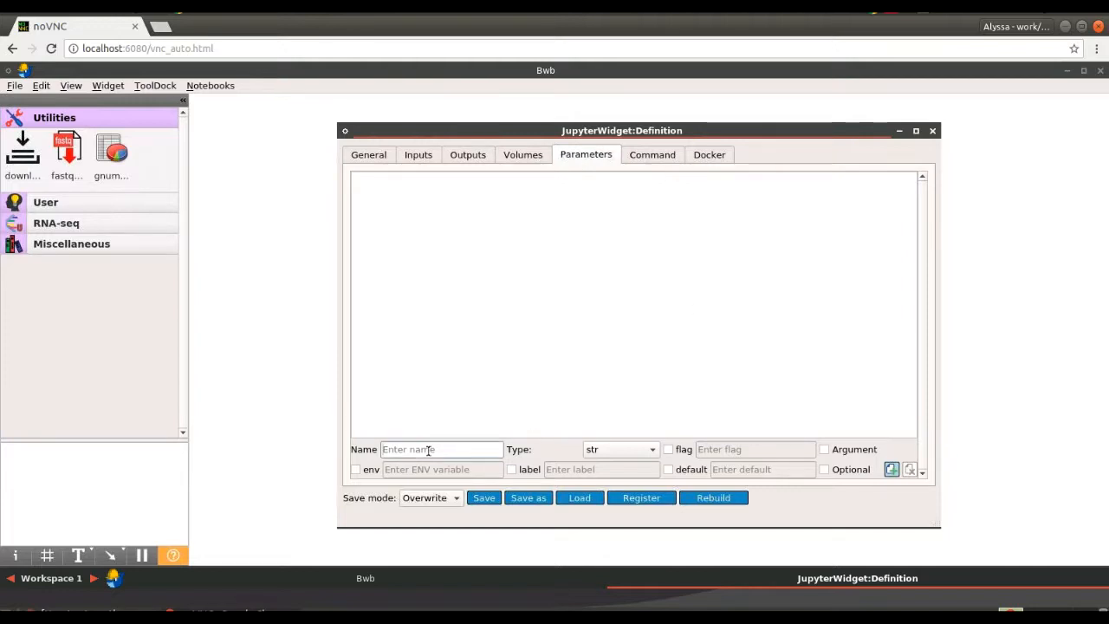
{"action": "type", "text": "notebook_file"}
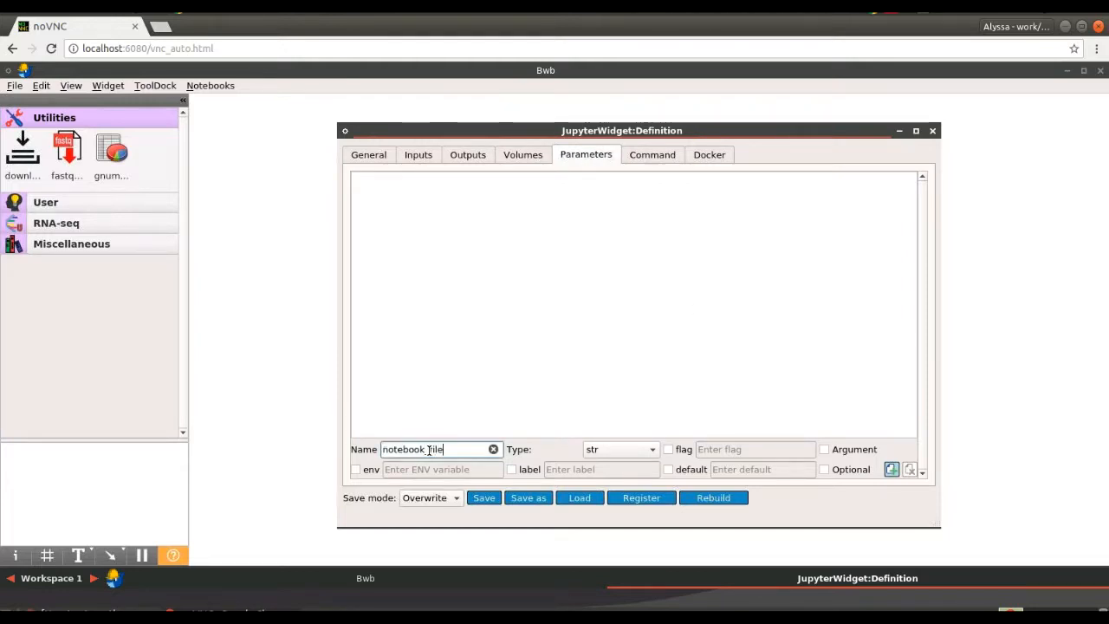
{"action": "left_click", "coordinate": [891, 469]}
Add an optional str parameter named timeout with the default 600 and the label Timeout
{"action": "left_click", "coordinate": [436, 449]}
{"action": "type", "text": "timeout"}
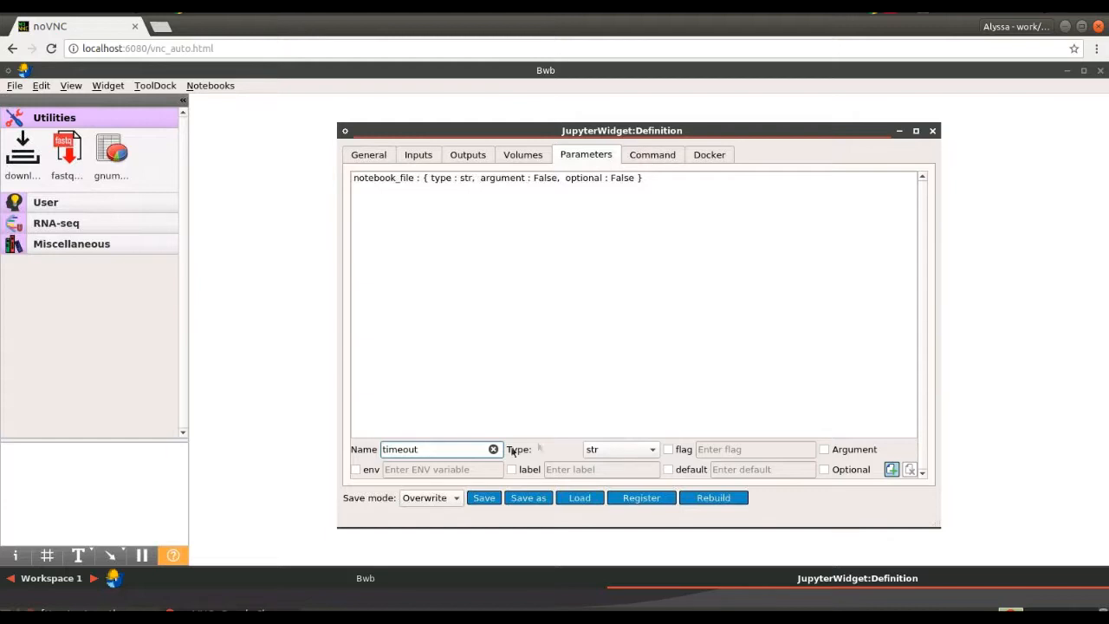
{"action": "left_click", "coordinate": [667, 469]}
{"action": "left_click", "coordinate": [743, 468]}
{"action": "type", "text": "600"}
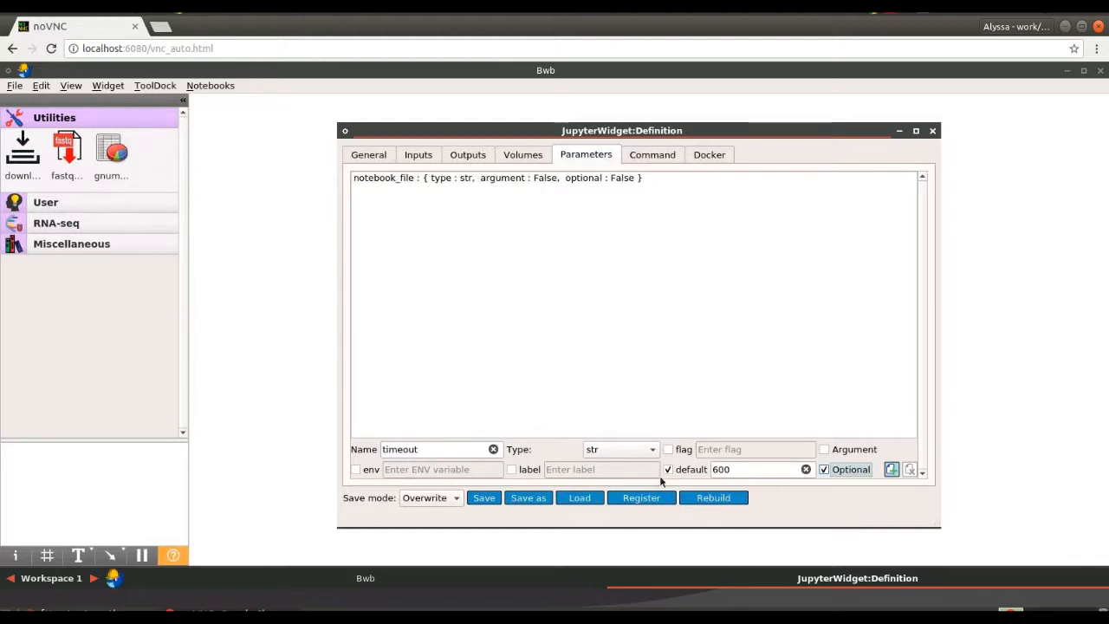
{"action": "left_click", "coordinate": [512, 468]}
{"action": "left_click", "coordinate": [579, 472]}
{"action": "type", "text": "Timeout"}
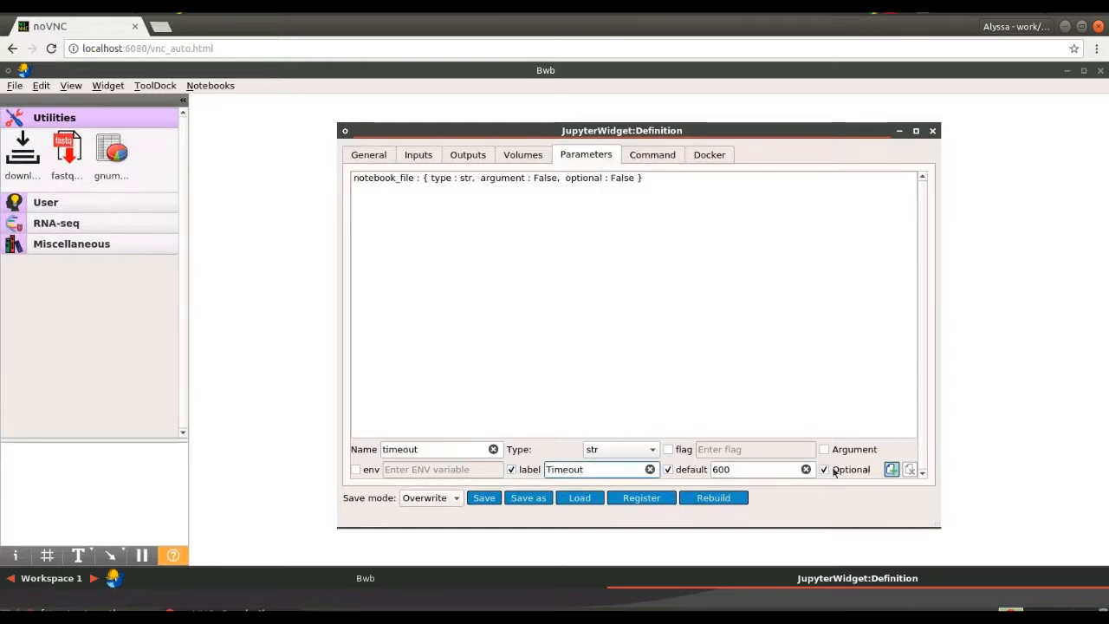
{"action": "left_click", "coordinate": [891, 469]}
Give the existing notebook_file parameter the label "Notebook file"
{"action": "left_click", "coordinate": [549, 178]}
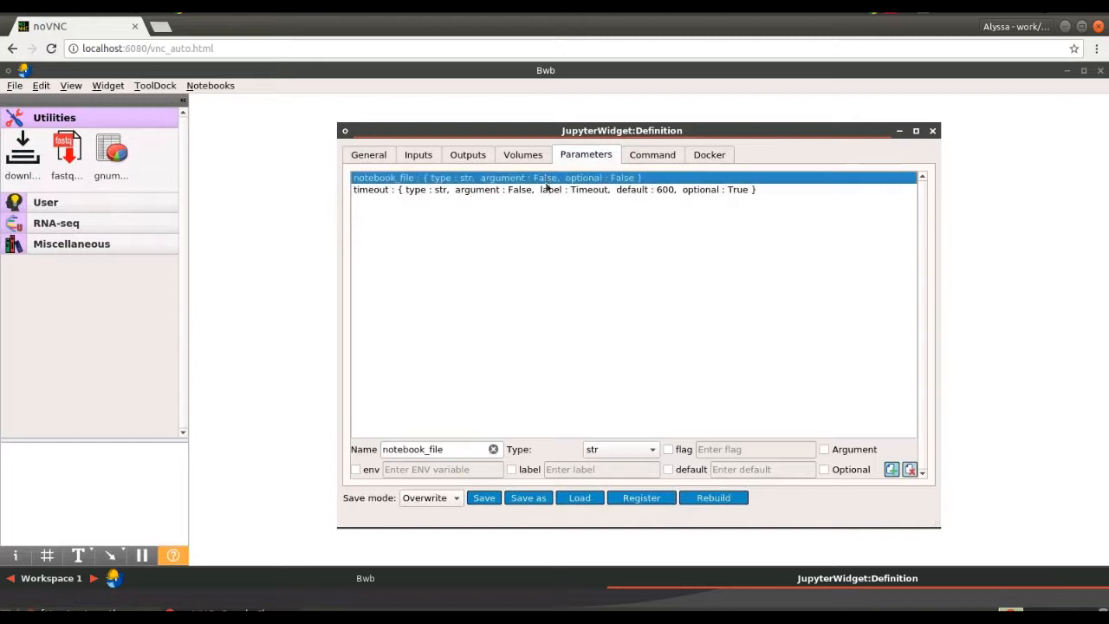
{"action": "left_click", "coordinate": [511, 469]}
{"action": "left_click", "coordinate": [580, 472]}
{"action": "type", "text": "Note"}
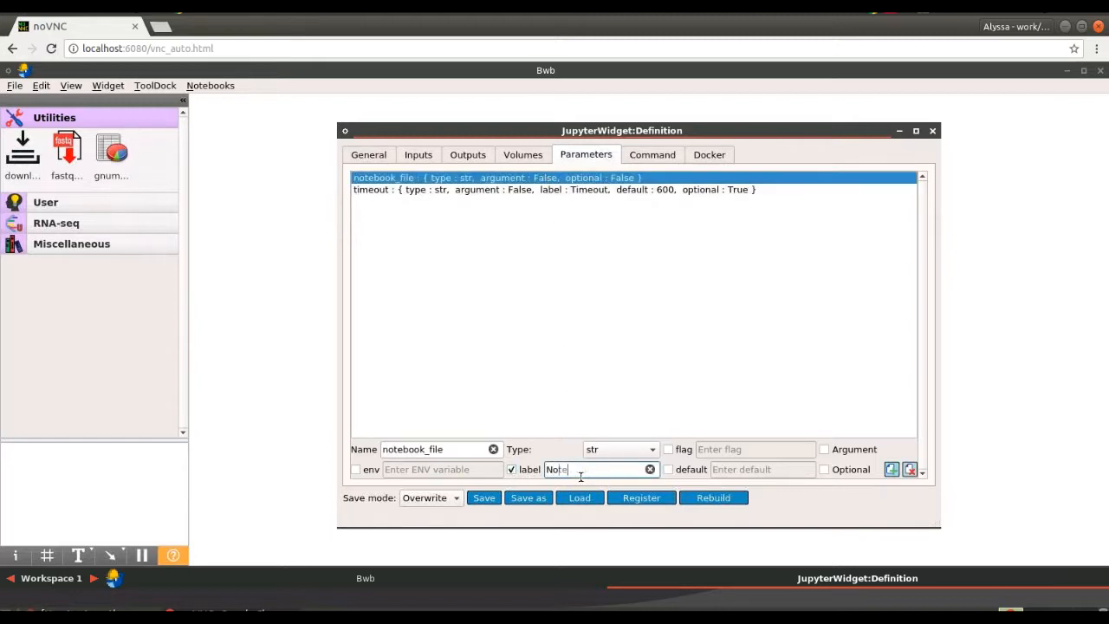
{"action": "type", "text": "book file"}
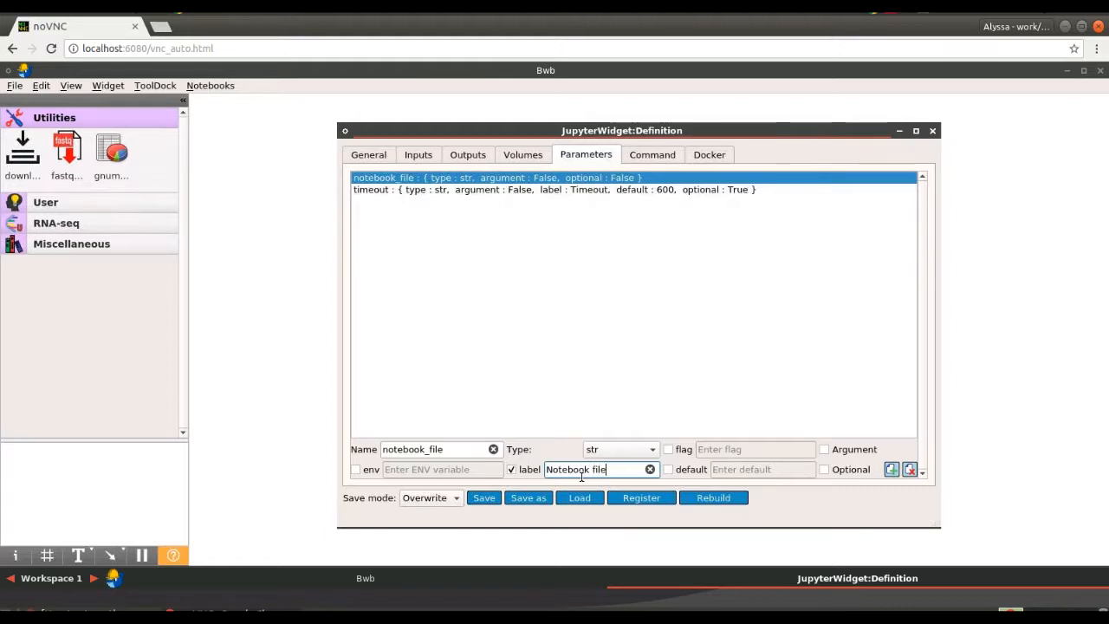
{"action": "left_click", "coordinate": [892, 471]}
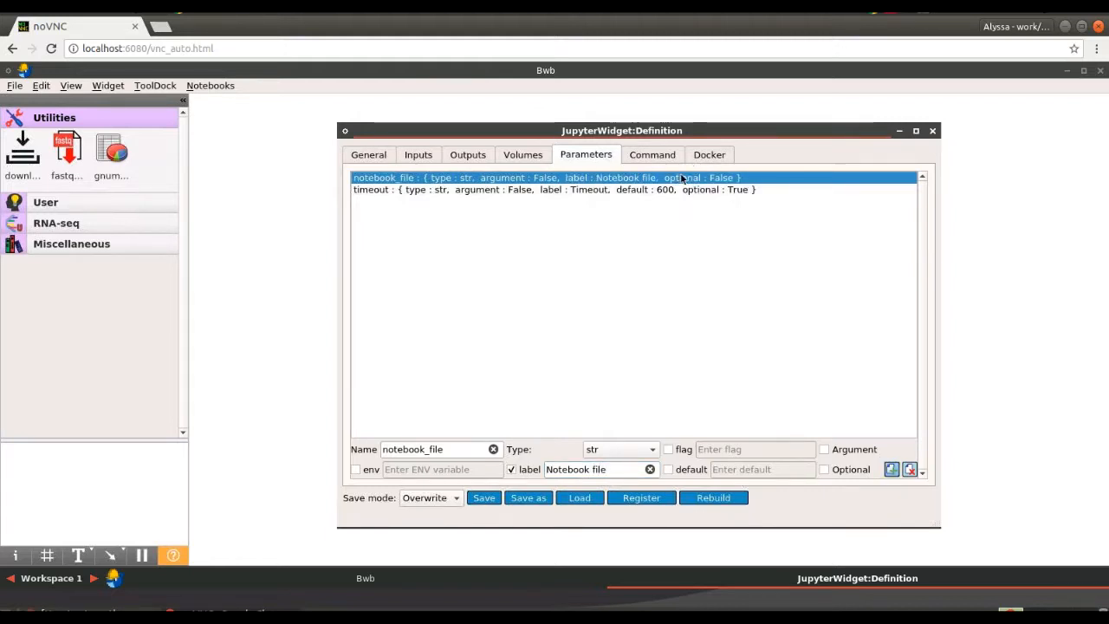
Begin the widget's command with "jupyter nbconvert --execute --inplace --to notebook"
{"action": "left_click", "coordinate": [651, 155]}
{"action": "left_click", "coordinate": [519, 221]}
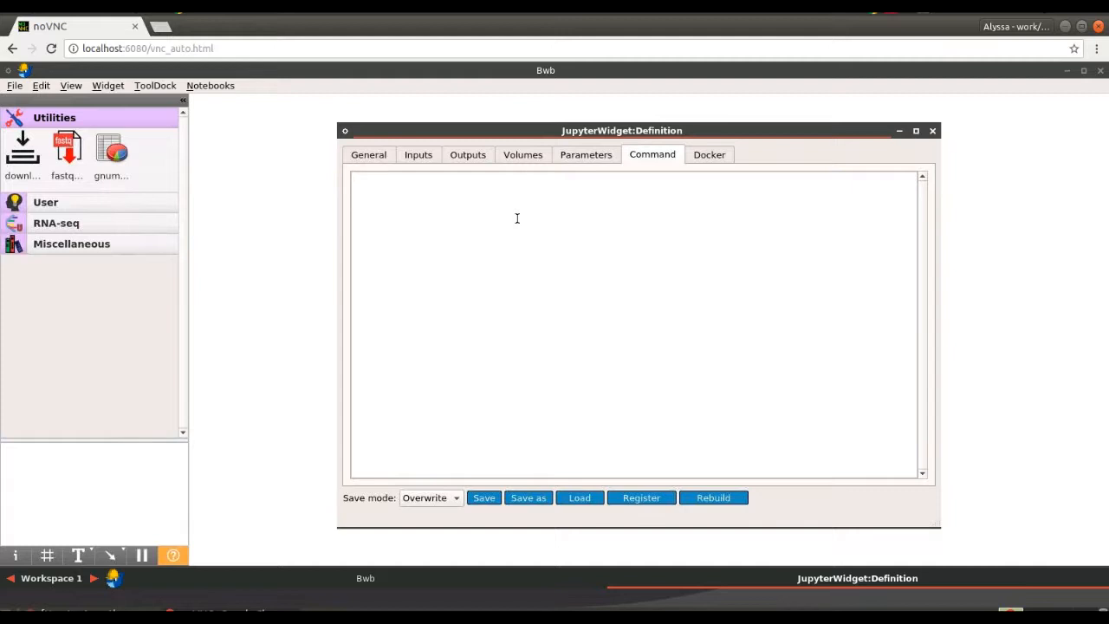
{"action": "type", "text": "jupyter"}
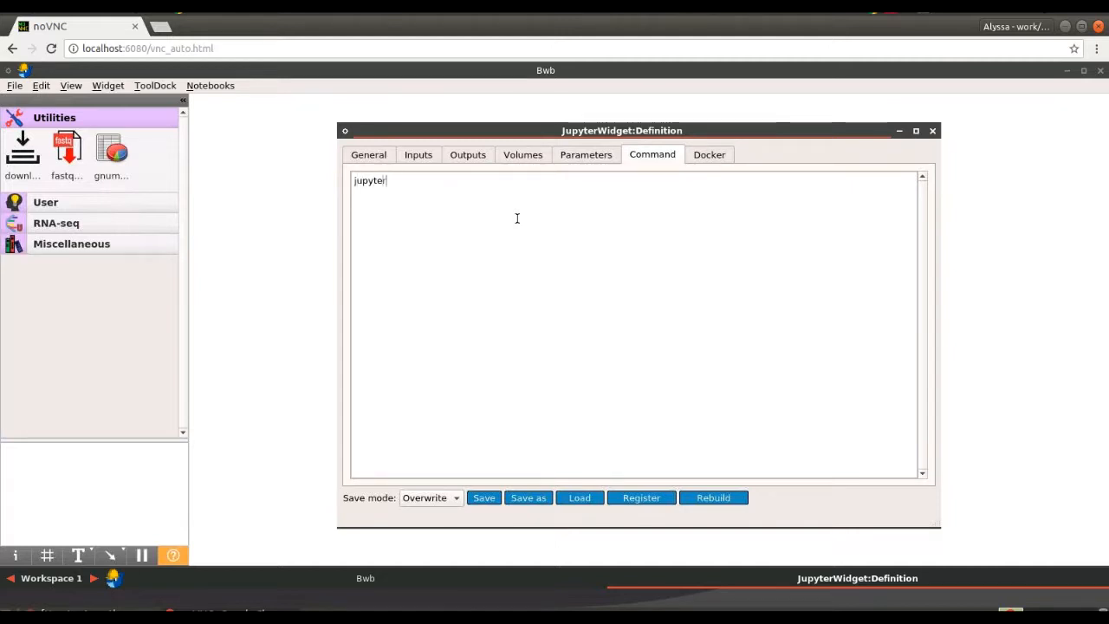
{"action": "type", "text": " nbconvert"}
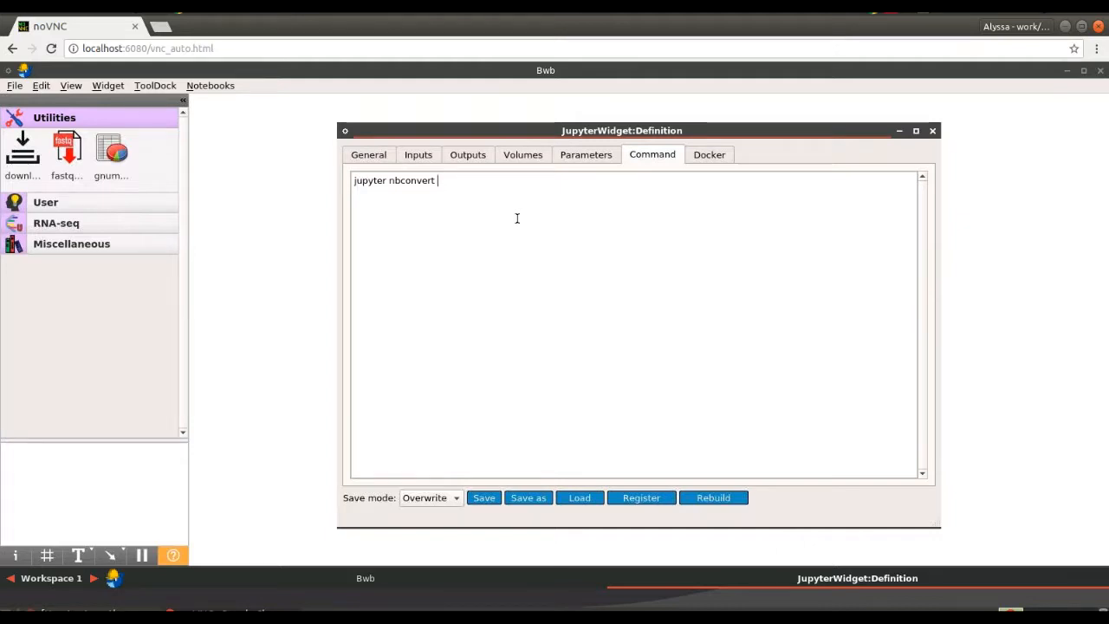
{"action": "type", "text": " --P"}
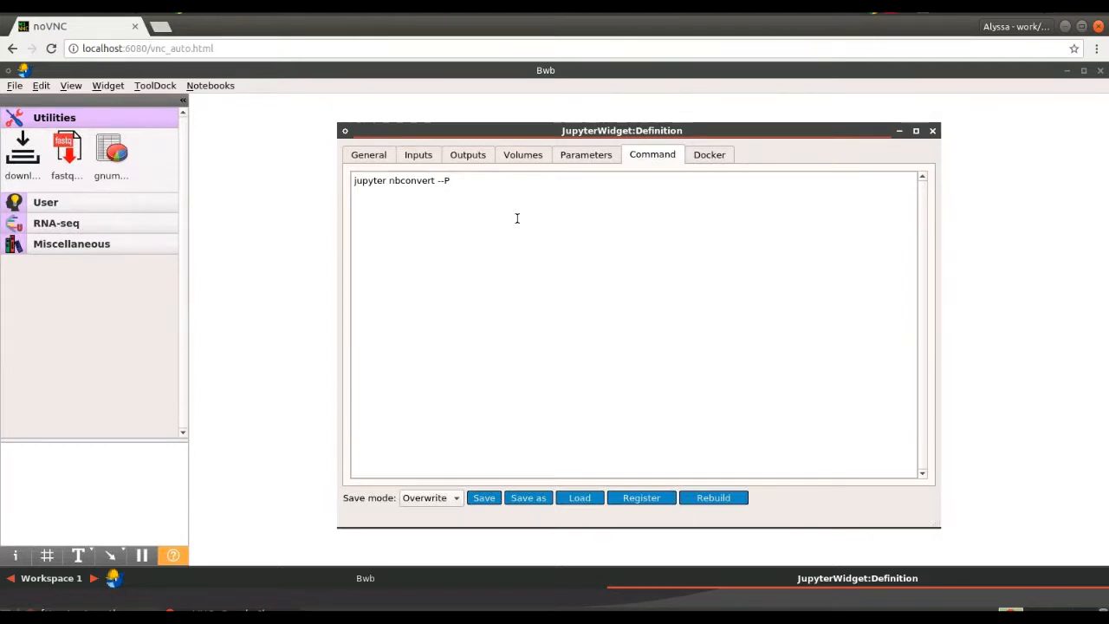
{"action": "key", "text": "BackSpace"}
{"action": "type", "text": "execute --inplace "}
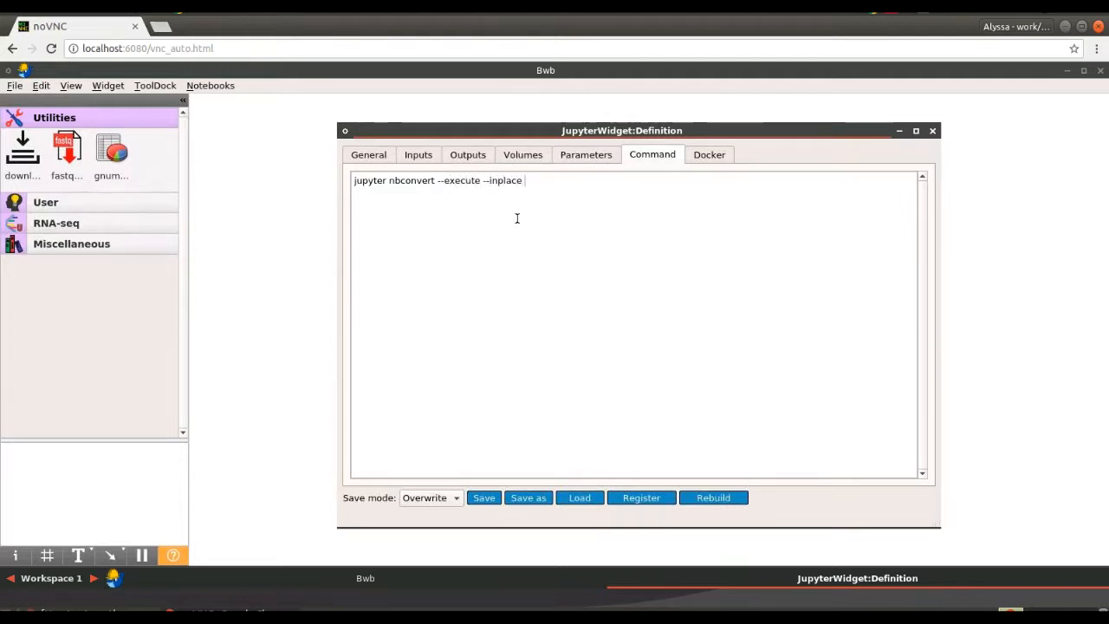
{"action": "type", "text": "--ti notebook"}
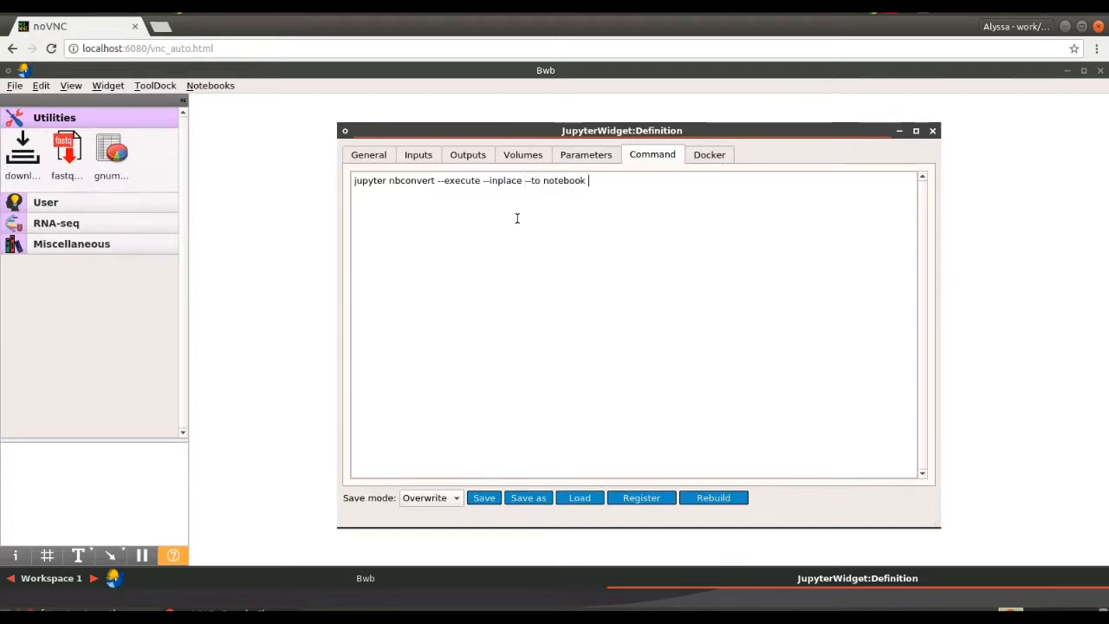
Extend the nbconvert command with "--ExecutePreprocessor.timeout=_bwb{timeout} _bwb{notebook_file}" and add a second line "jupyter notebook _bwb{notebook_file}"
{"action": "type", "text": " --ExecutePreprocessor.timeout"}
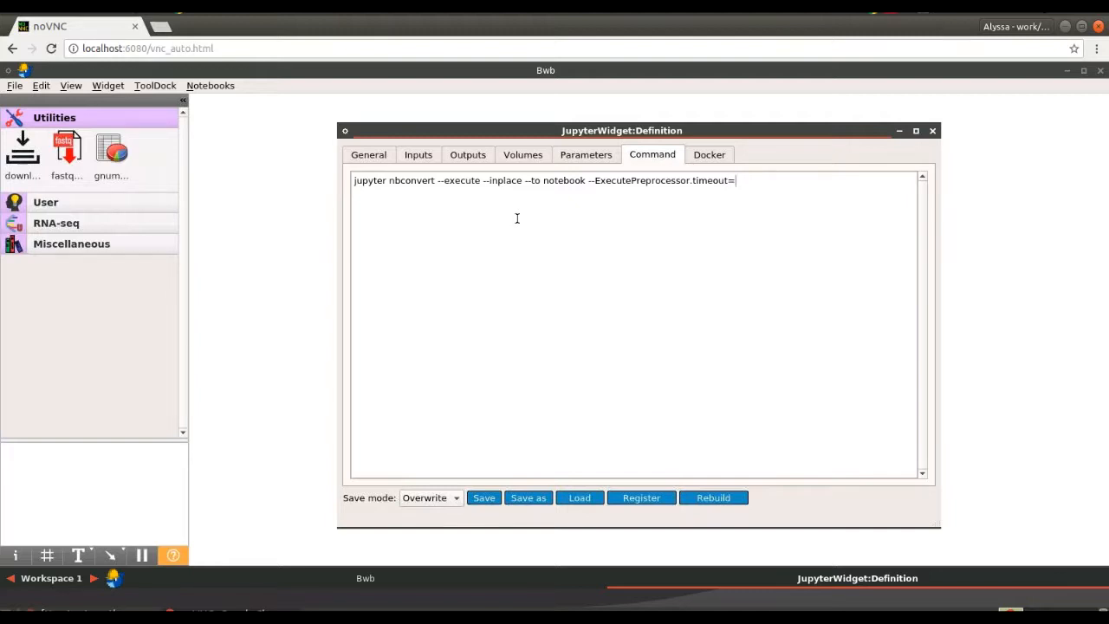
{"action": "type", "text": "=_bwb{timeout"}
{"action": "left_click_drag", "start_coordinate": [735, 180], "coordinate": [816, 182]}
{"action": "left_click", "coordinate": [816, 184]}
{"action": "type", "text": "_bwb"}
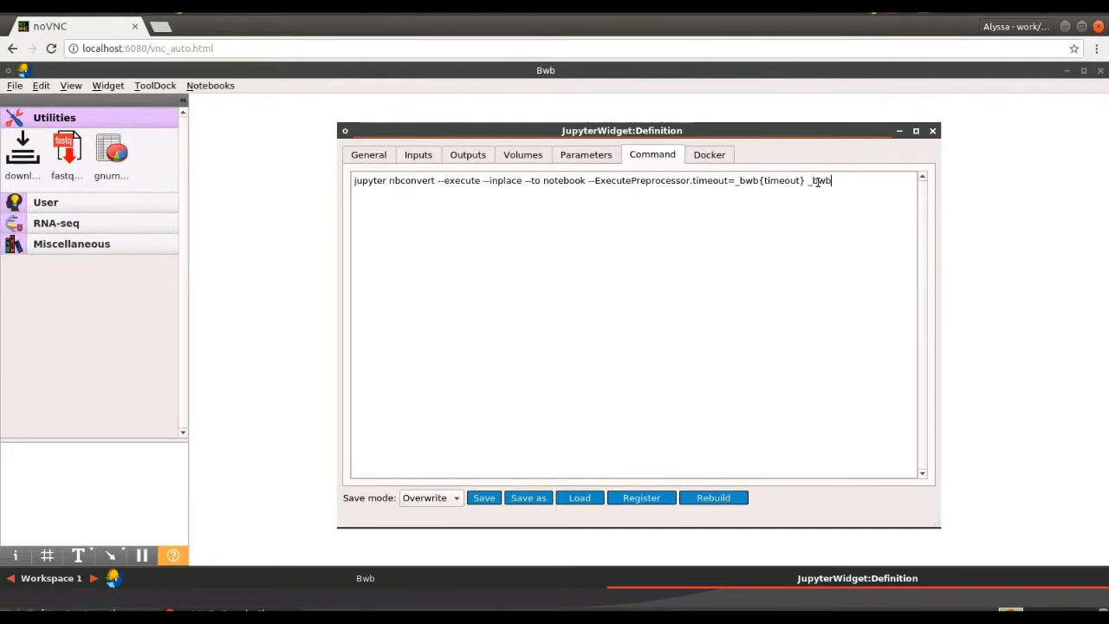
{"action": "type", "text": "{notebook_file"}
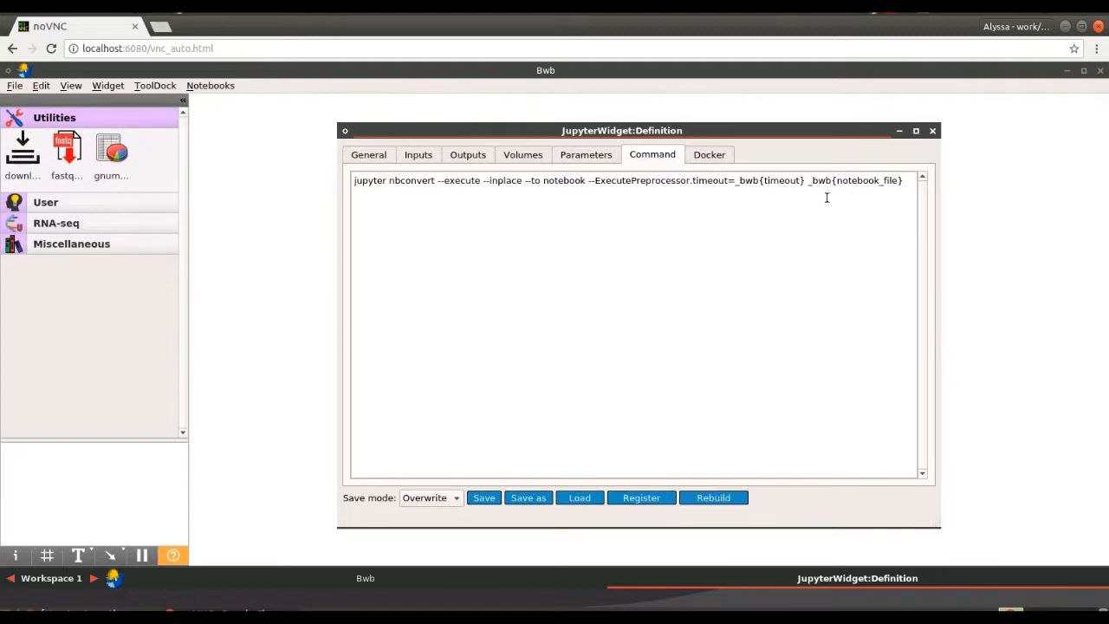
{"action": "type", "text": "jupyter notebook _bwb{notebook_file}"}
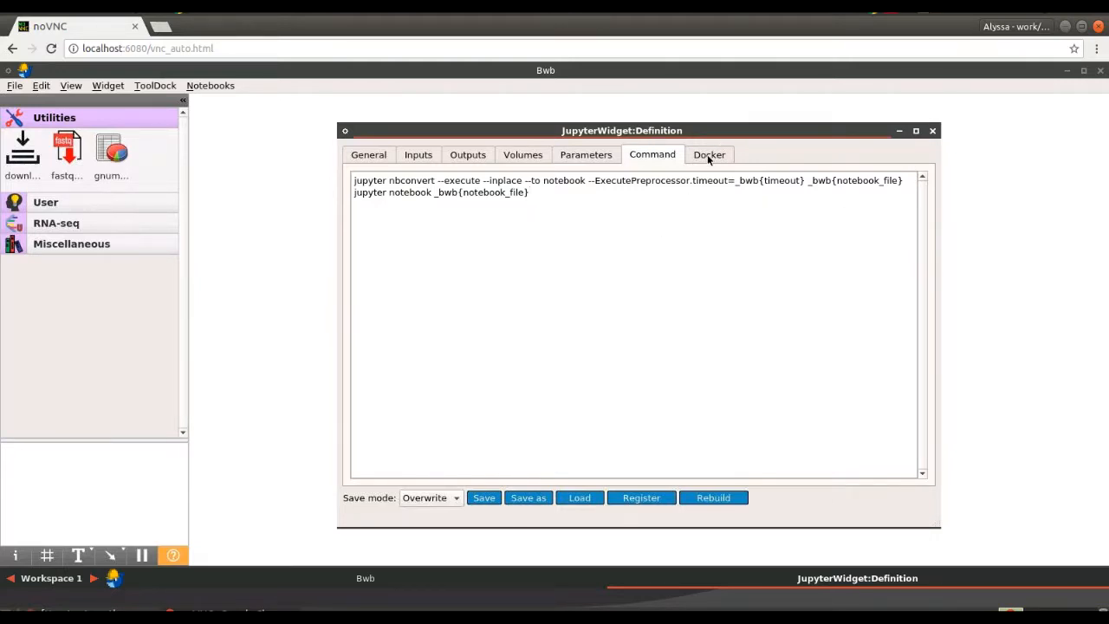
Save the widget definition under the name JupyterWidget in the /data/widgets directory
{"action": "left_click", "coordinate": [483, 498]}
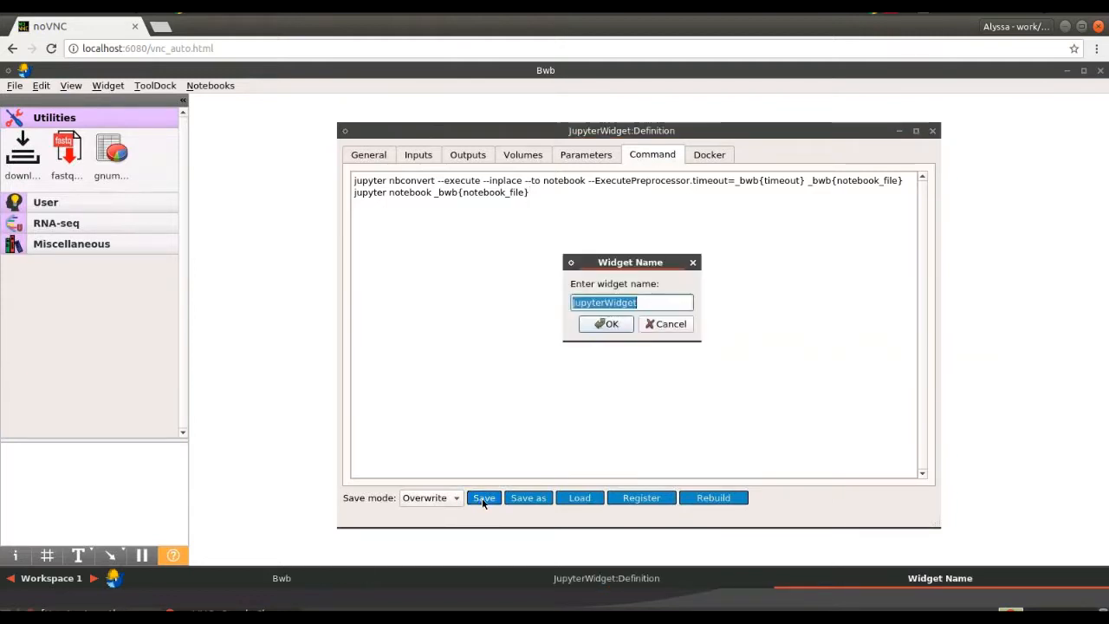
{"action": "left_click", "coordinate": [614, 329]}
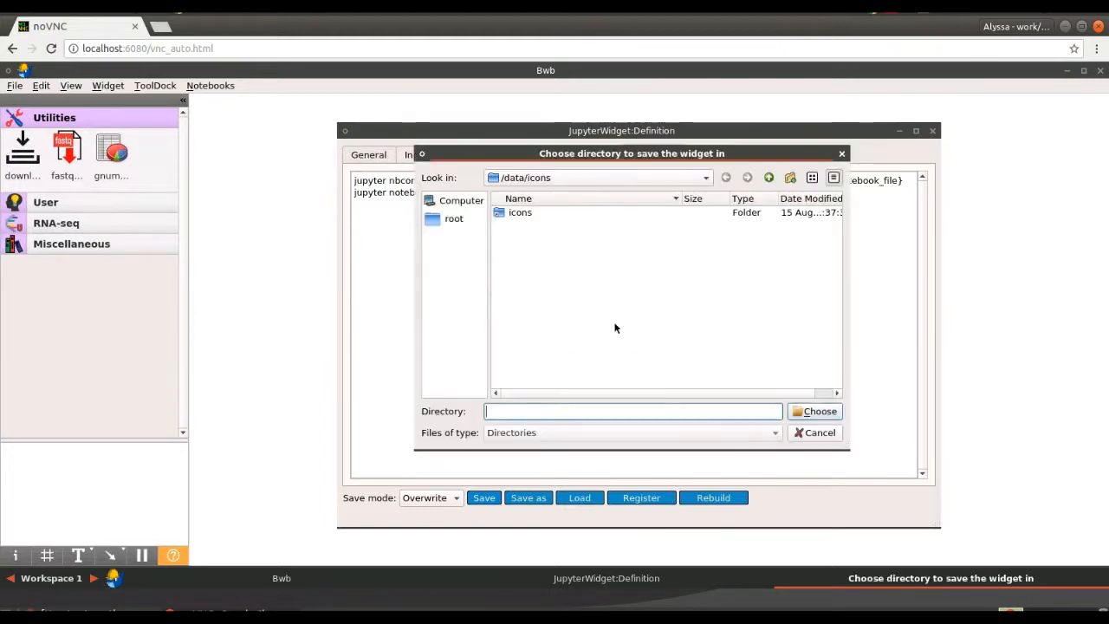
{"action": "left_click", "coordinate": [769, 177]}
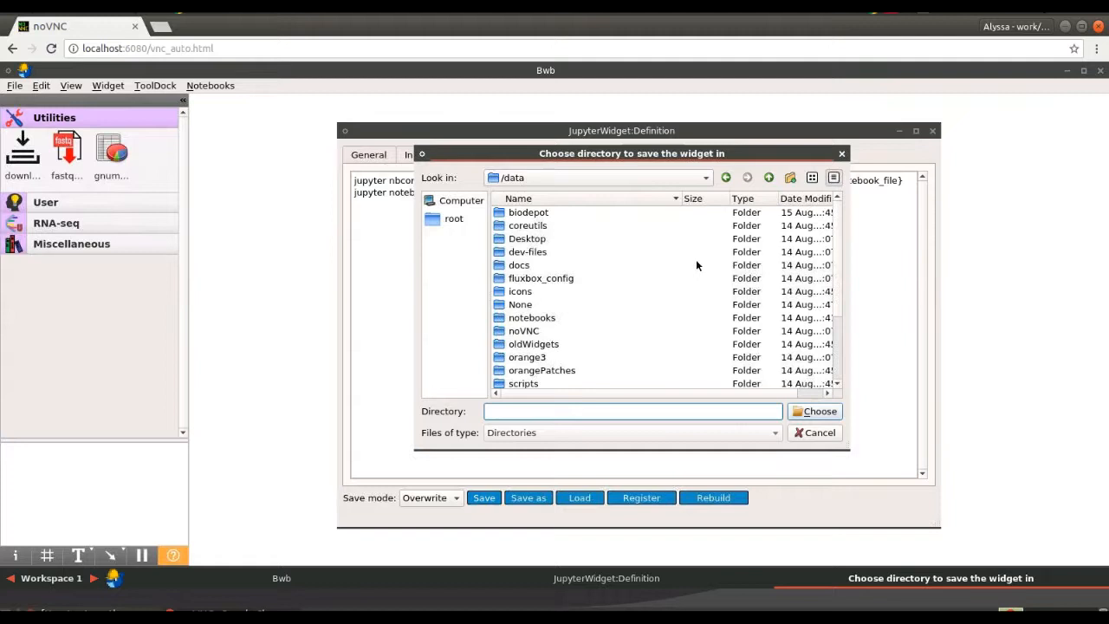
{"action": "scroll", "coordinate": [695, 265], "scroll_direction": "down", "scroll_amount": 3}
{"action": "left_click", "coordinate": [534, 359]}
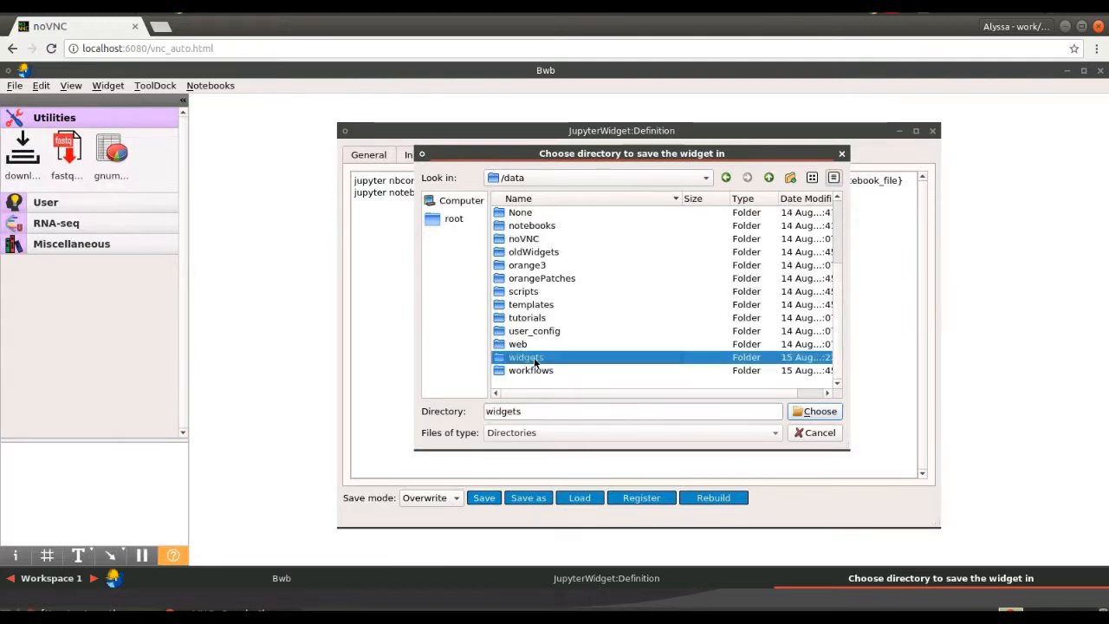
{"action": "left_click", "coordinate": [808, 413]}
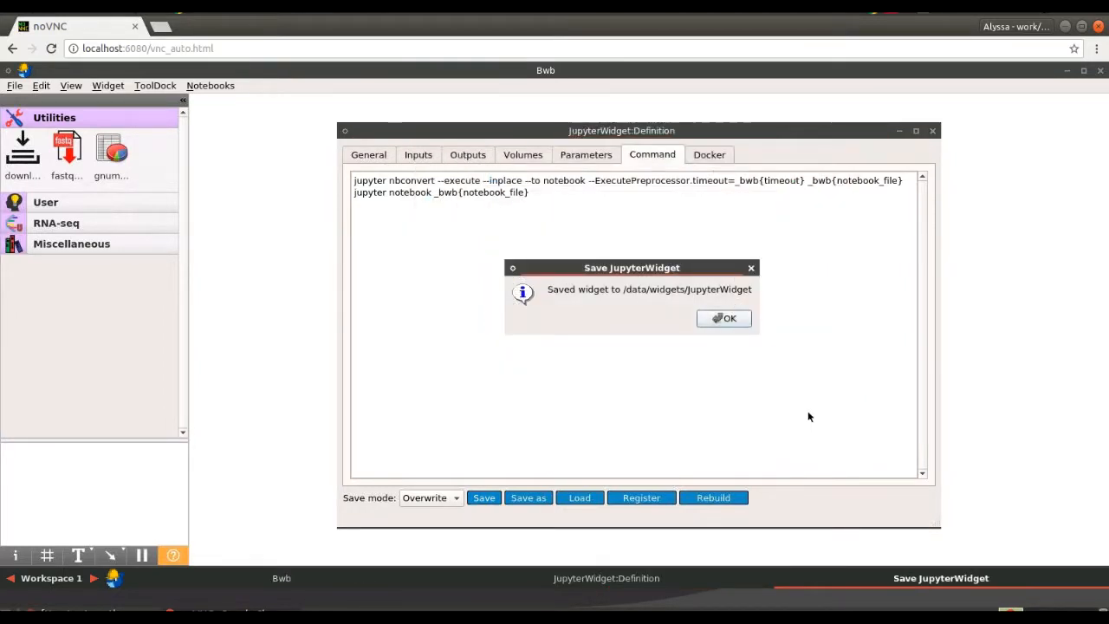
{"action": "left_click", "coordinate": [726, 319]}
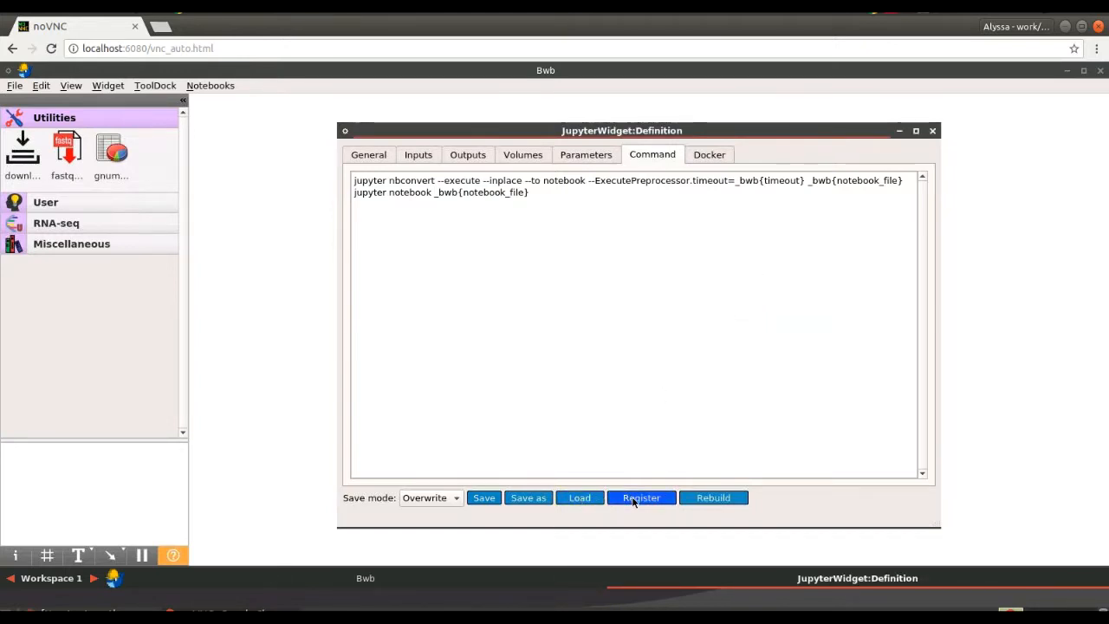
Register the widget from the /data/widgets/JupyterWidget directory in the ToolDock
{"action": "left_click", "coordinate": [641, 498]}
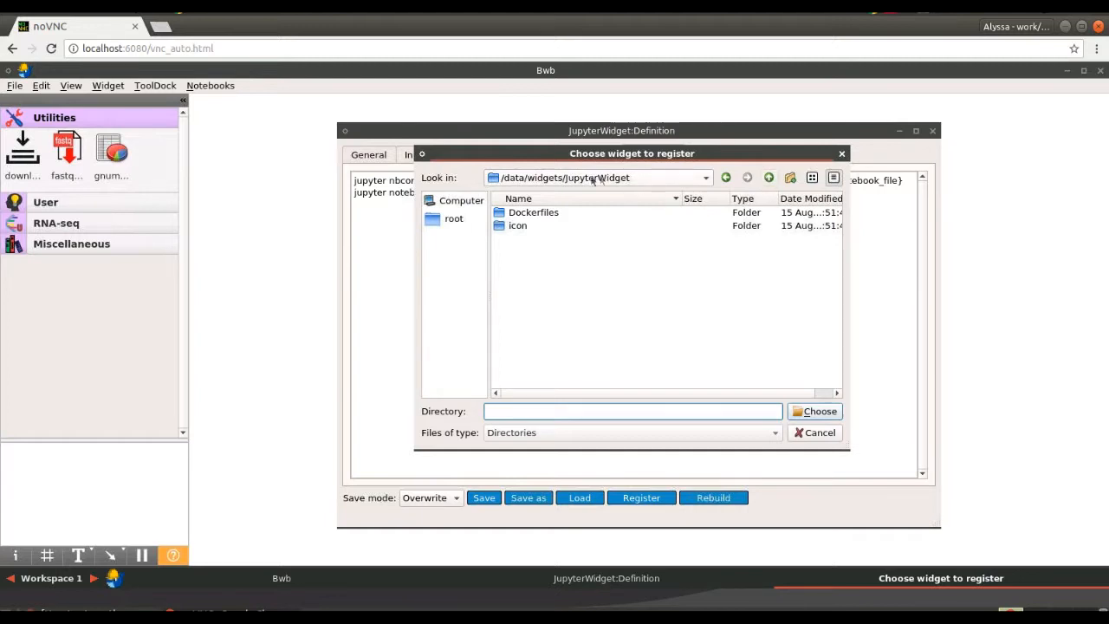
{"action": "left_click", "coordinate": [807, 411]}
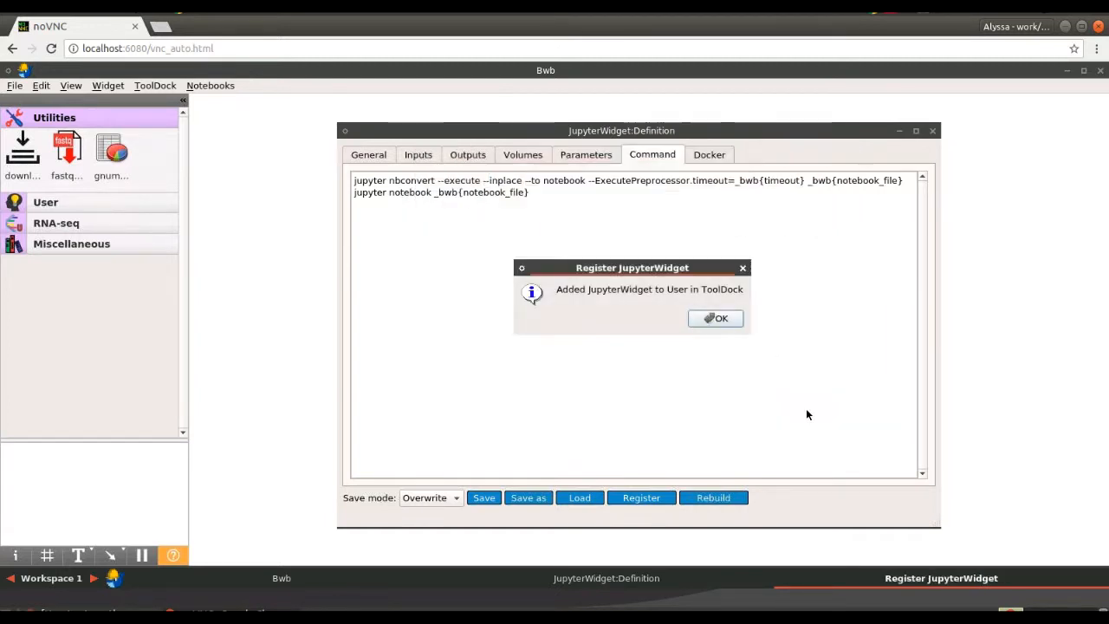
{"action": "left_click", "coordinate": [715, 318]}
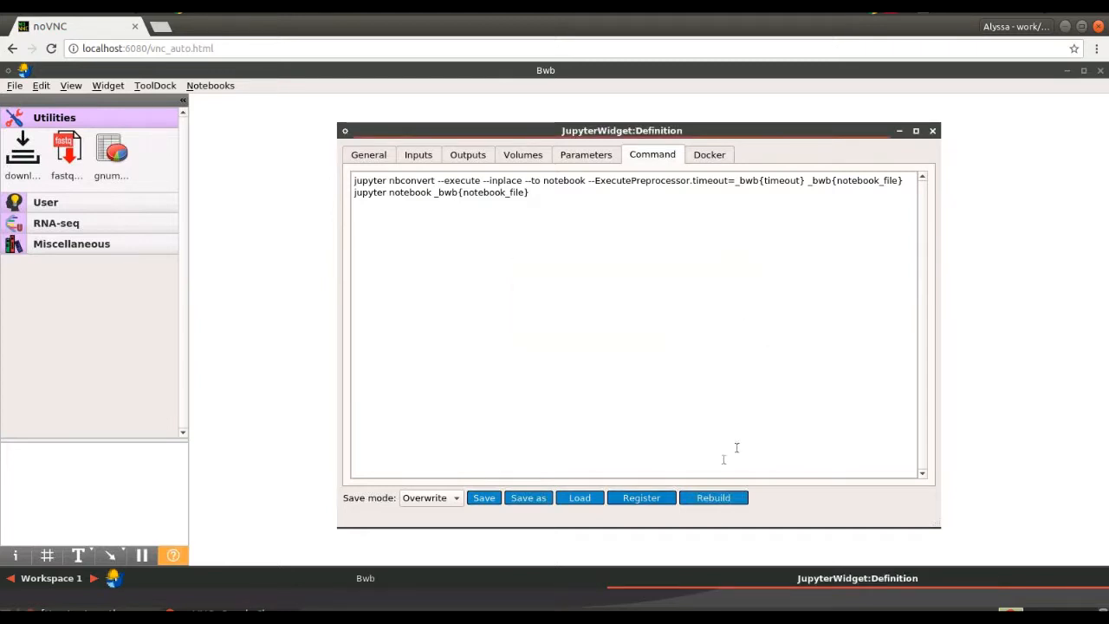
Rebuild the biodepot/bwb image from the /data directory
{"action": "left_click", "coordinate": [718, 500]}
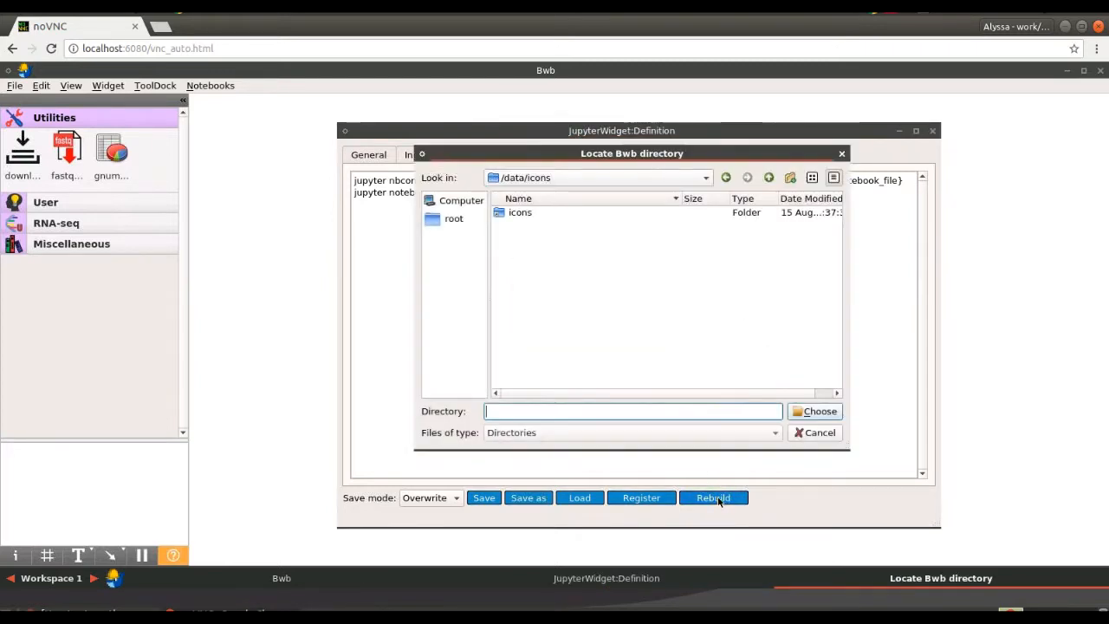
{"action": "left_click", "coordinate": [767, 177]}
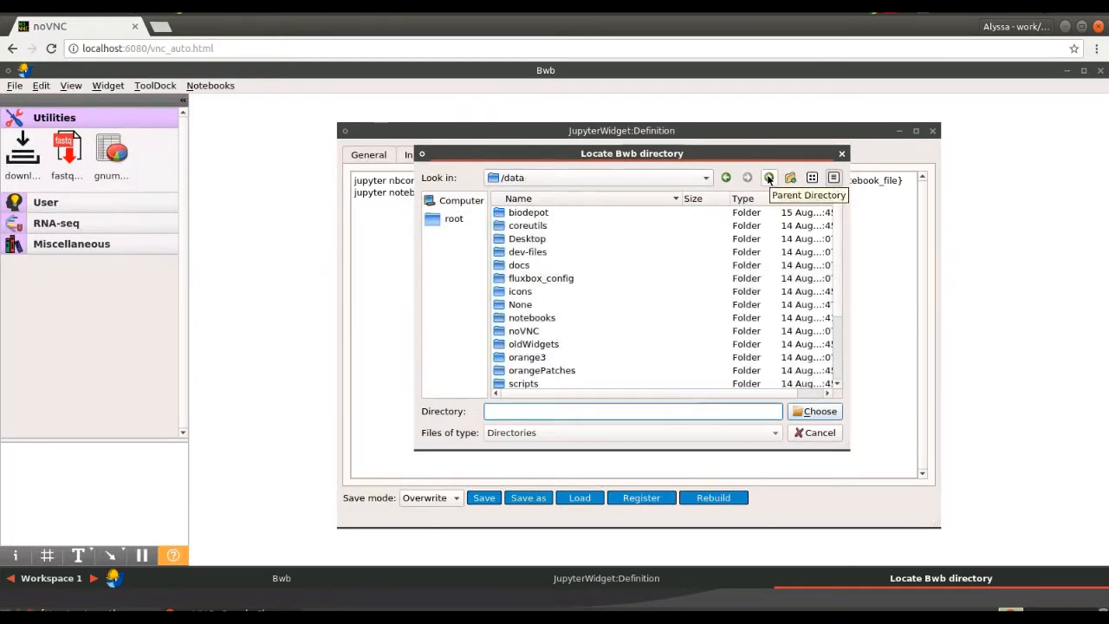
{"action": "left_click", "coordinate": [769, 177]}
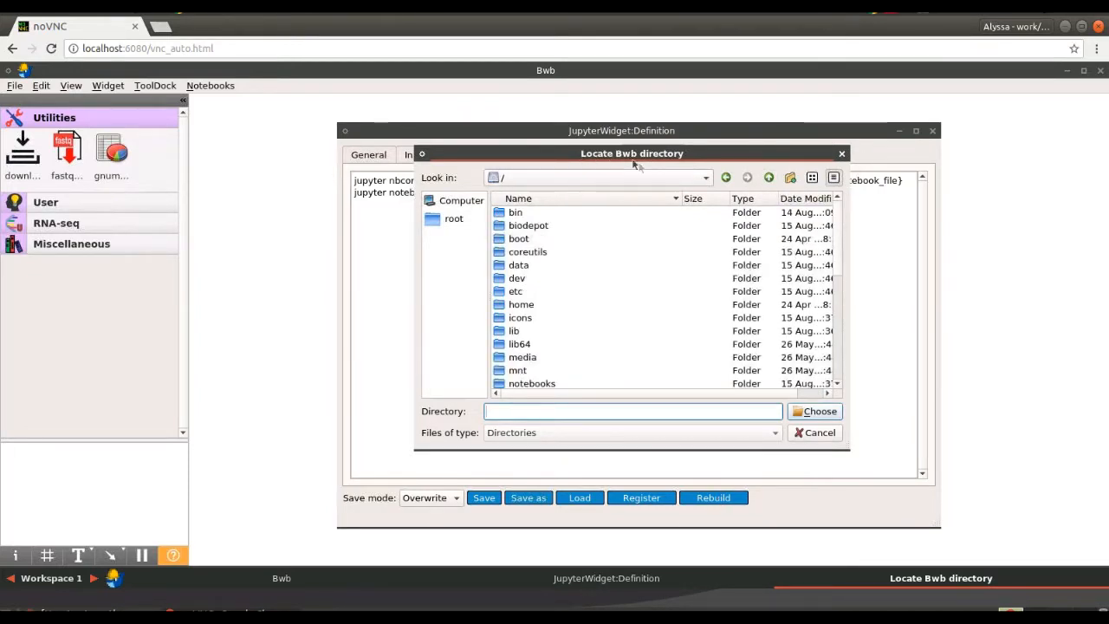
{"action": "left_click", "coordinate": [524, 263]}
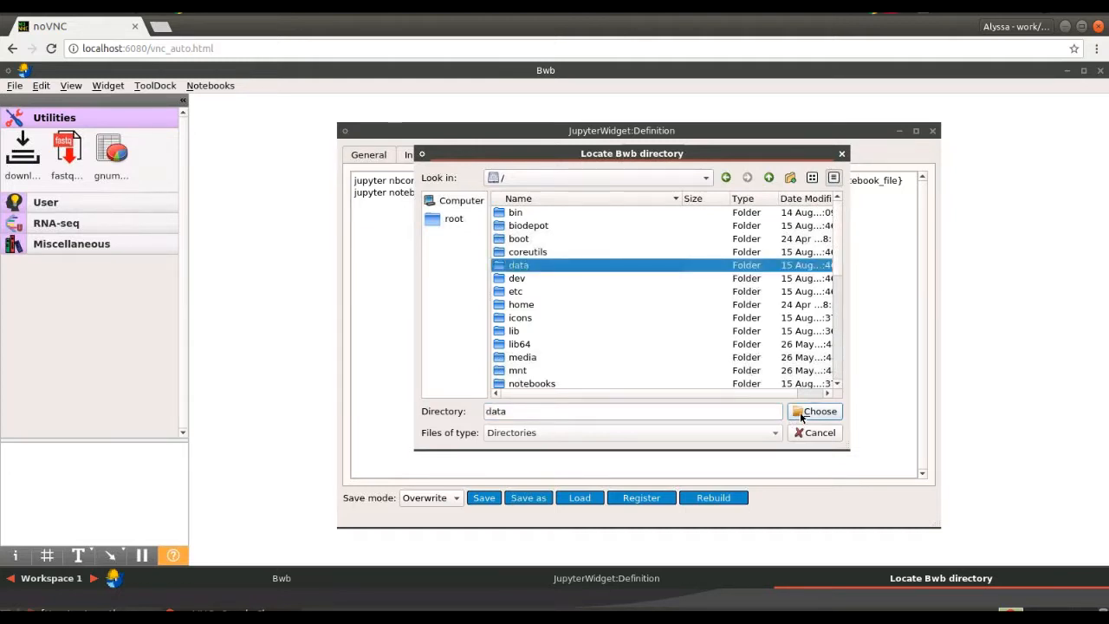
{"action": "left_click", "coordinate": [800, 412]}
{"action": "left_click", "coordinate": [609, 325]}
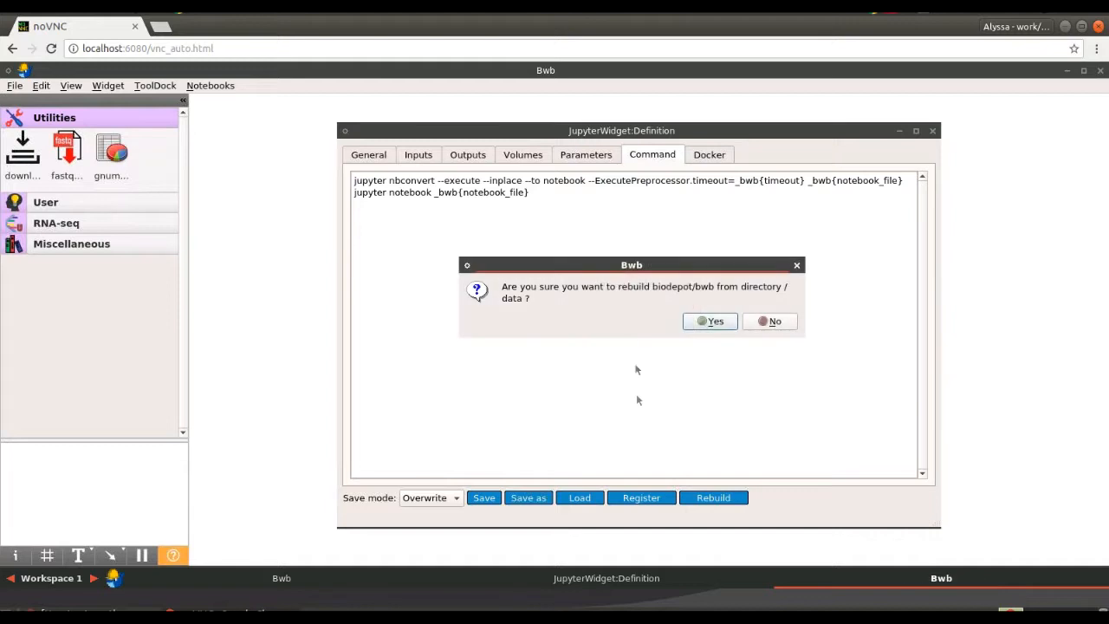
{"action": "left_click", "coordinate": [693, 324]}
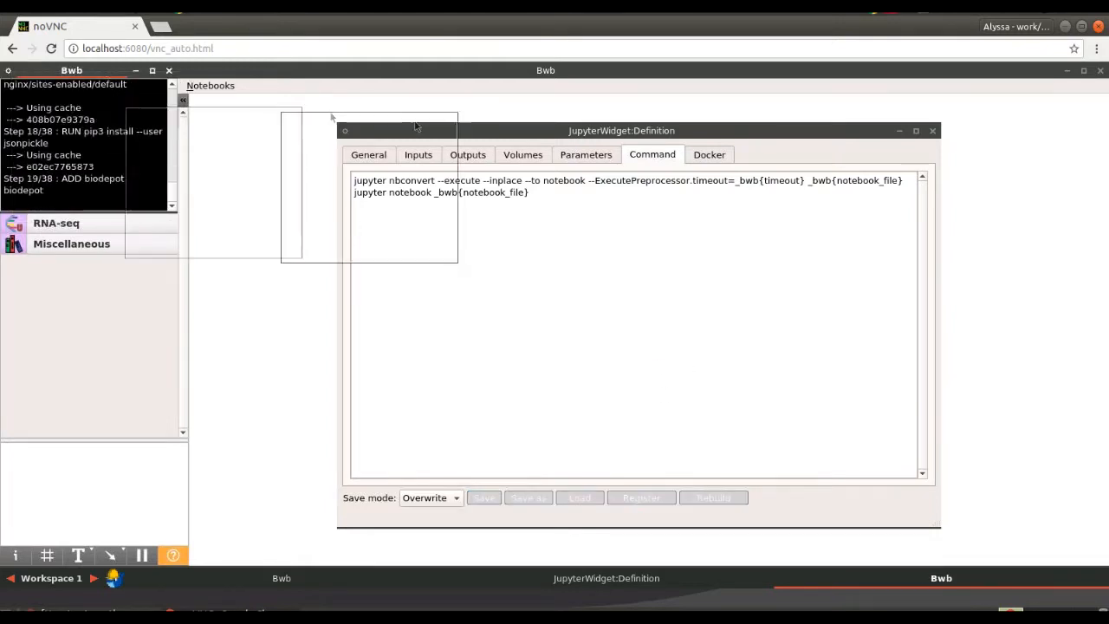
Enlarge the rebuild output console to check its progress, and close both the console and the JupyterWidget definition
{"action": "left_click_drag", "start_coordinate": [330, 116], "coordinate": [357, 129]}
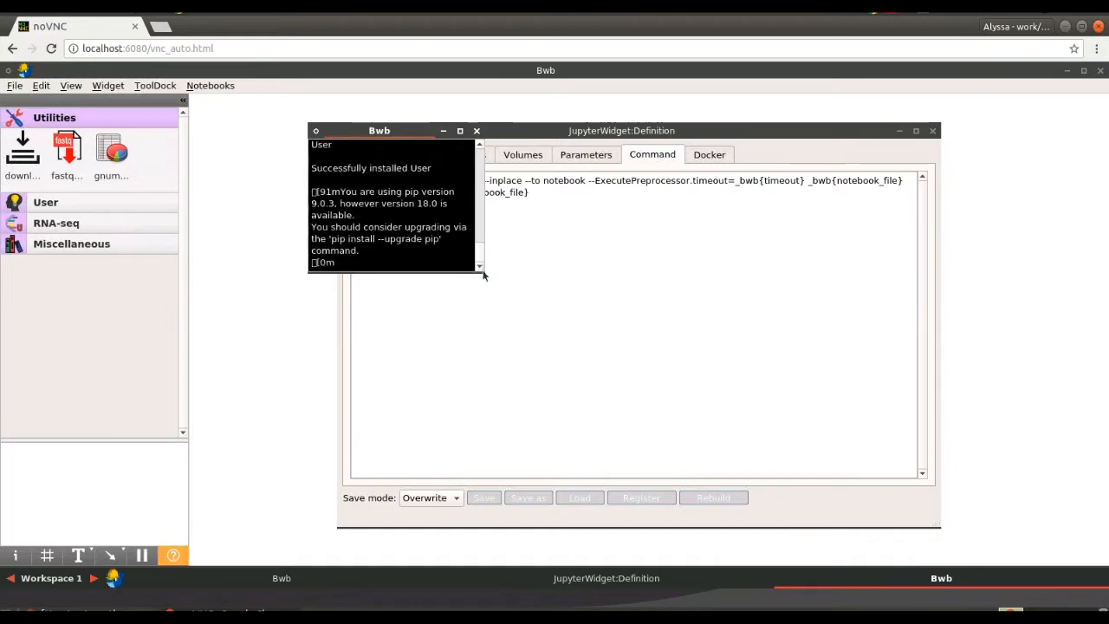
{"action": "left_click_drag", "start_coordinate": [484, 276], "coordinate": [785, 399]}
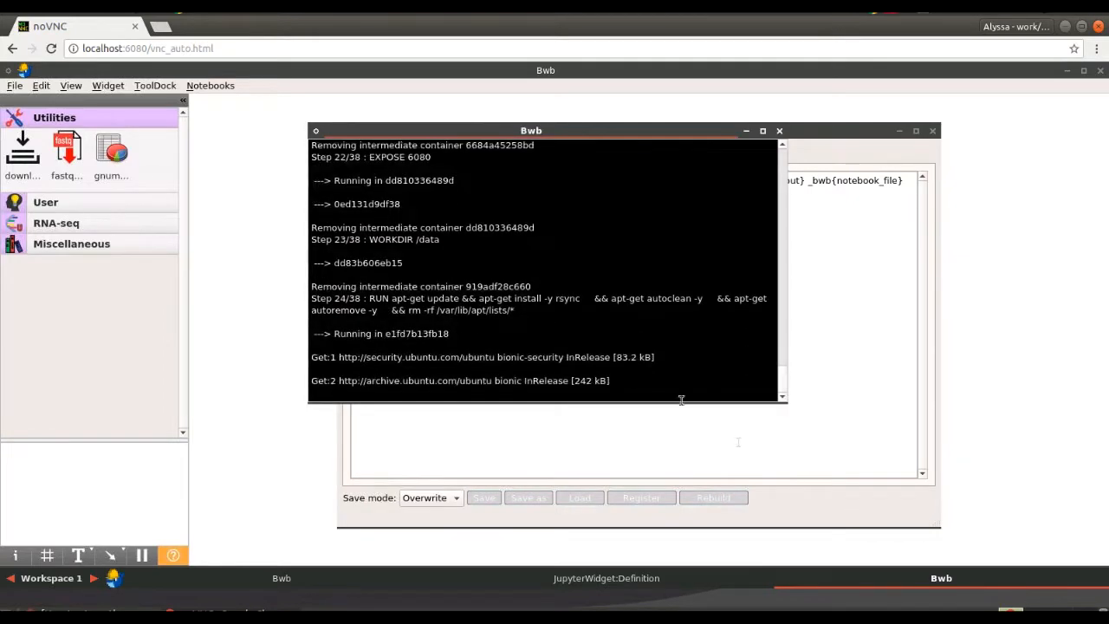
{"action": "left_click", "coordinate": [778, 130]}
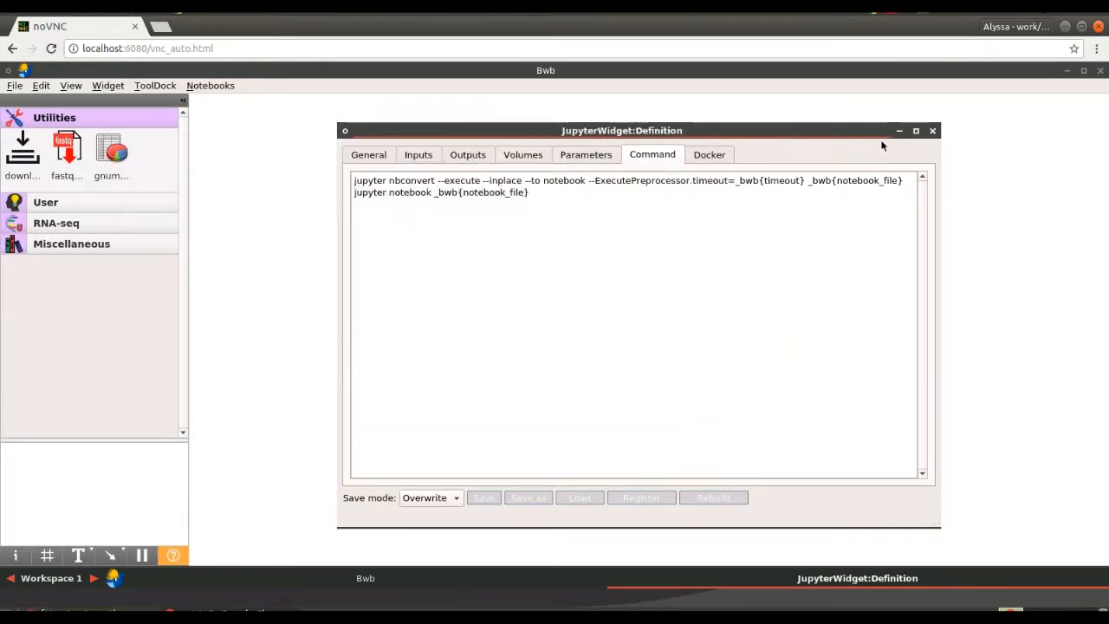
{"action": "left_click", "coordinate": [932, 131]}
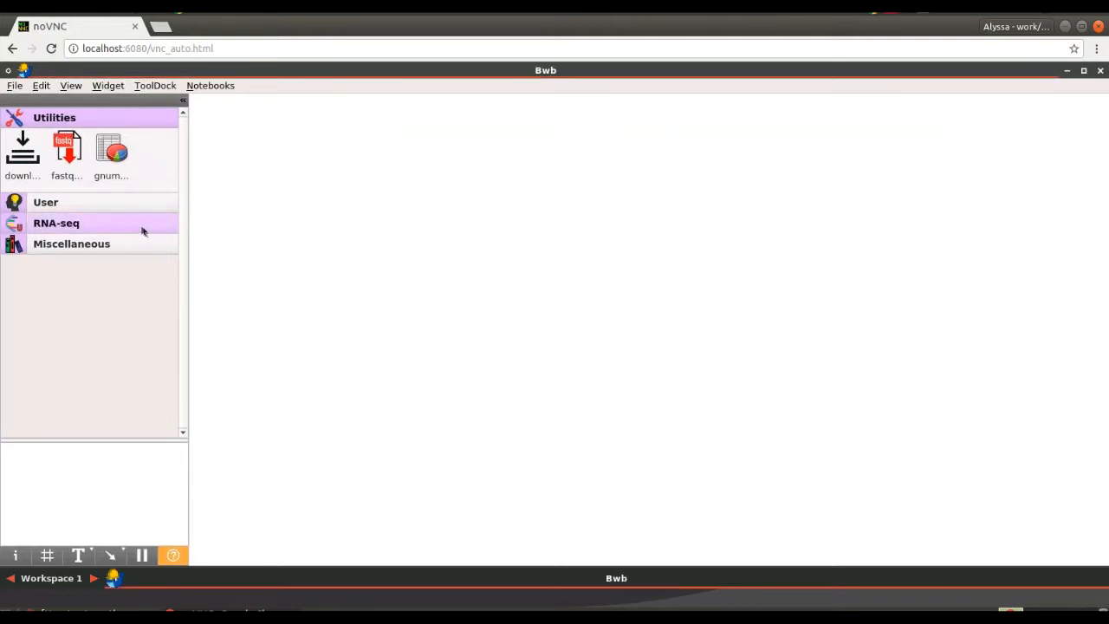
Place the second widget of the User category, jupyterWidget, on the canvas and open it
{"action": "left_click", "coordinate": [81, 202]}
{"action": "left_click_drag", "start_coordinate": [73, 166], "coordinate": [652, 330]}
{"action": "double_click", "coordinate": [540, 246]}
Place a downloadURL widget from Utilities on the canvas and arrange jupyterWidget to its right
{"action": "left_click", "coordinate": [63, 124]}
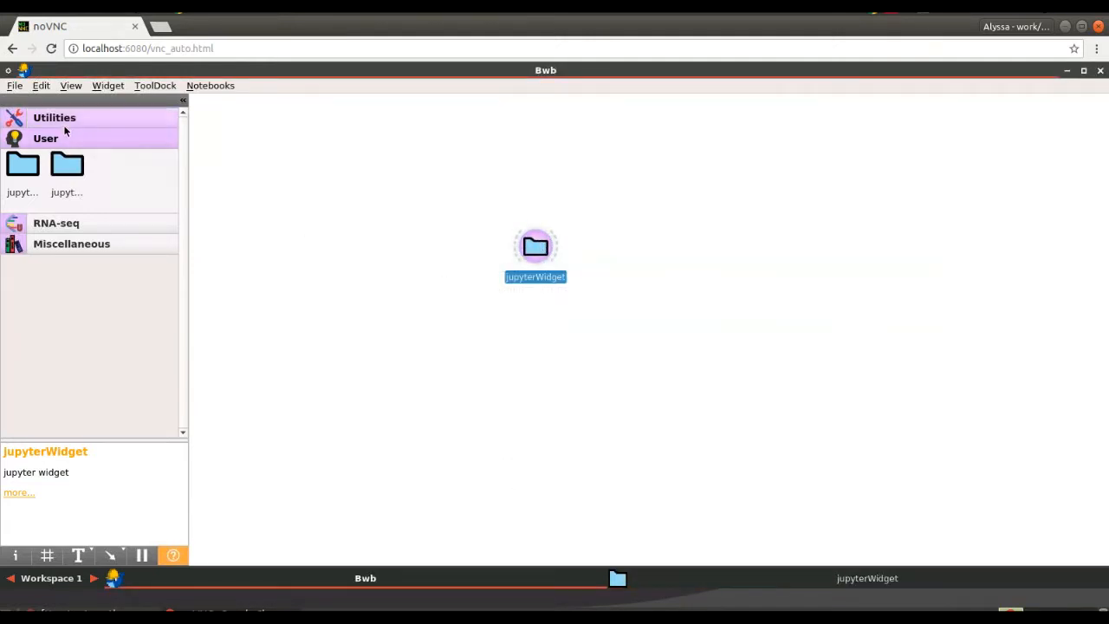
{"action": "left_click", "coordinate": [63, 123]}
{"action": "left_click_drag", "start_coordinate": [23, 149], "coordinate": [403, 233]}
{"action": "left_click_drag", "start_coordinate": [539, 245], "coordinate": [583, 224]}
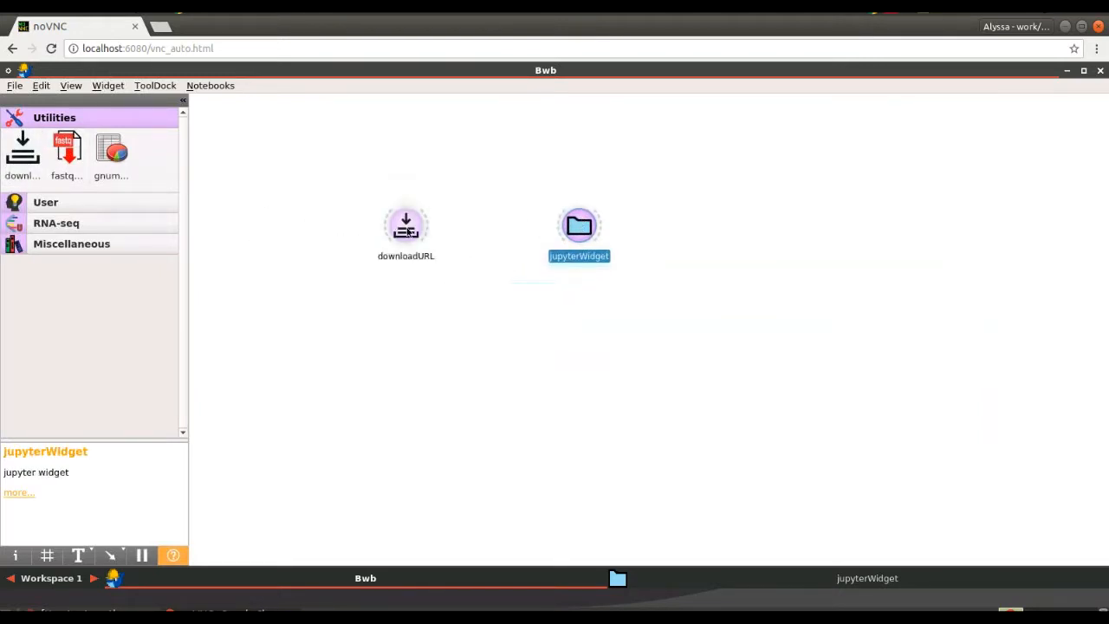
Open the downloadURL widget's settings and set its download directory to /data
{"action": "double_click", "coordinate": [417, 226]}
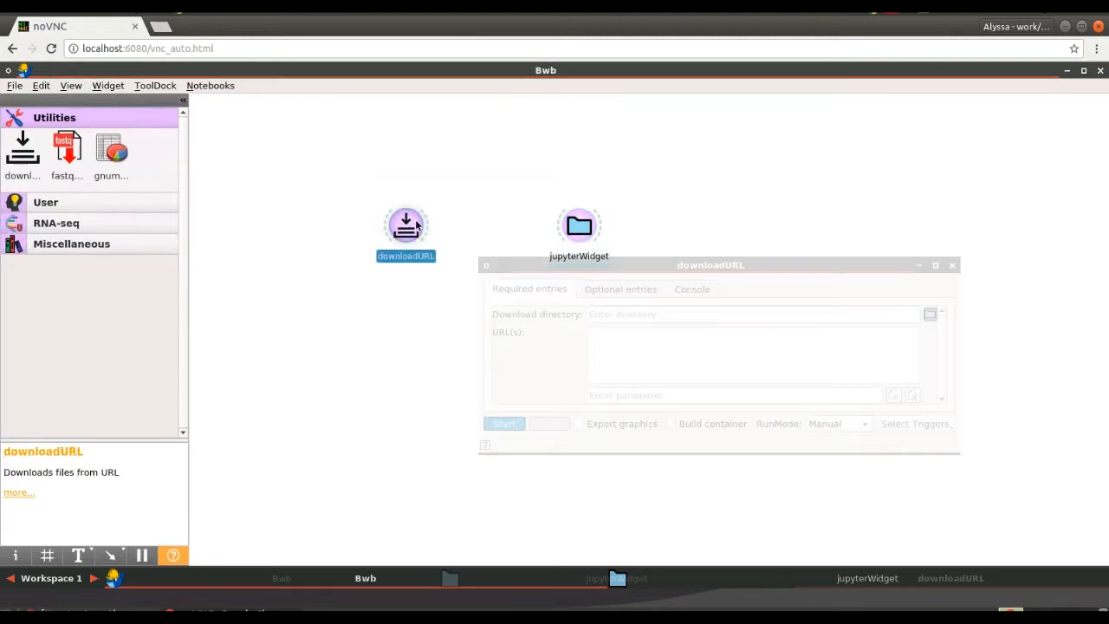
{"action": "left_click", "coordinate": [619, 313]}
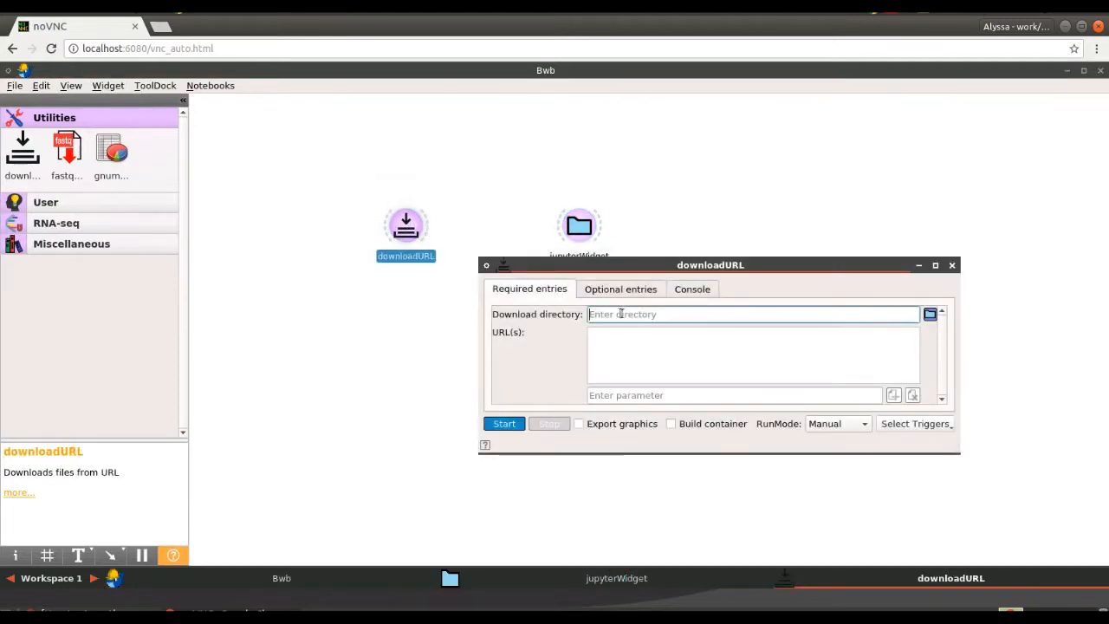
{"action": "type", "text": "/data"}
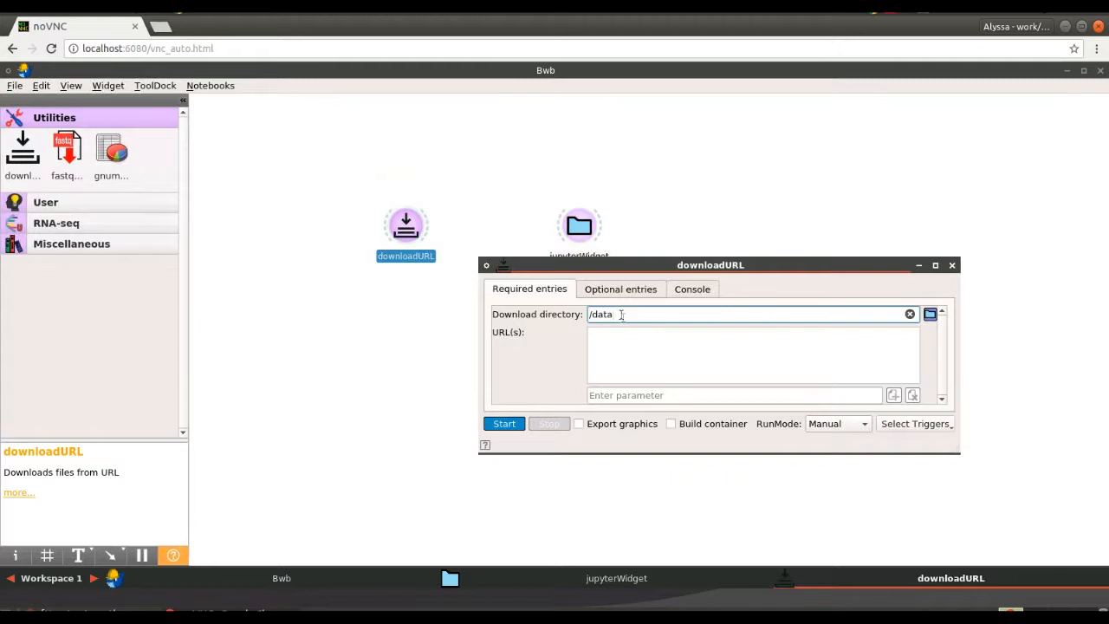
{"action": "left_click", "coordinate": [627, 394]}
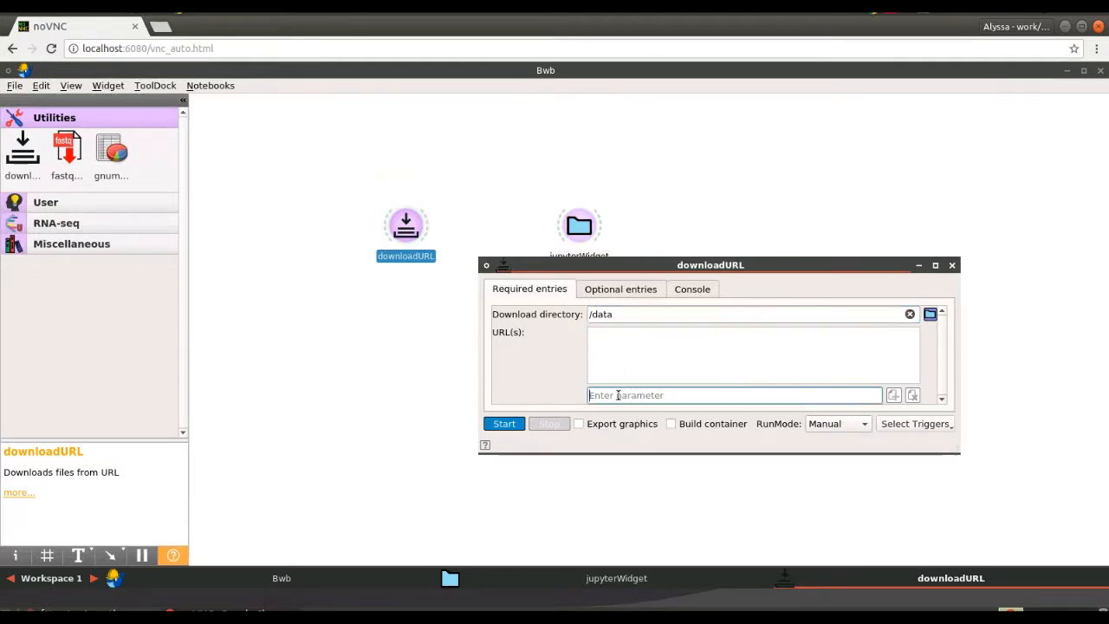
Uncover the desktop, open a terminal and display the file contents with "cat urls.txt"
{"action": "left_click", "coordinate": [1089, 76]}
{"action": "left_click_drag", "start_coordinate": [1023, 74], "coordinate": [986, 129]}
{"action": "right_click", "coordinate": [985, 106]}
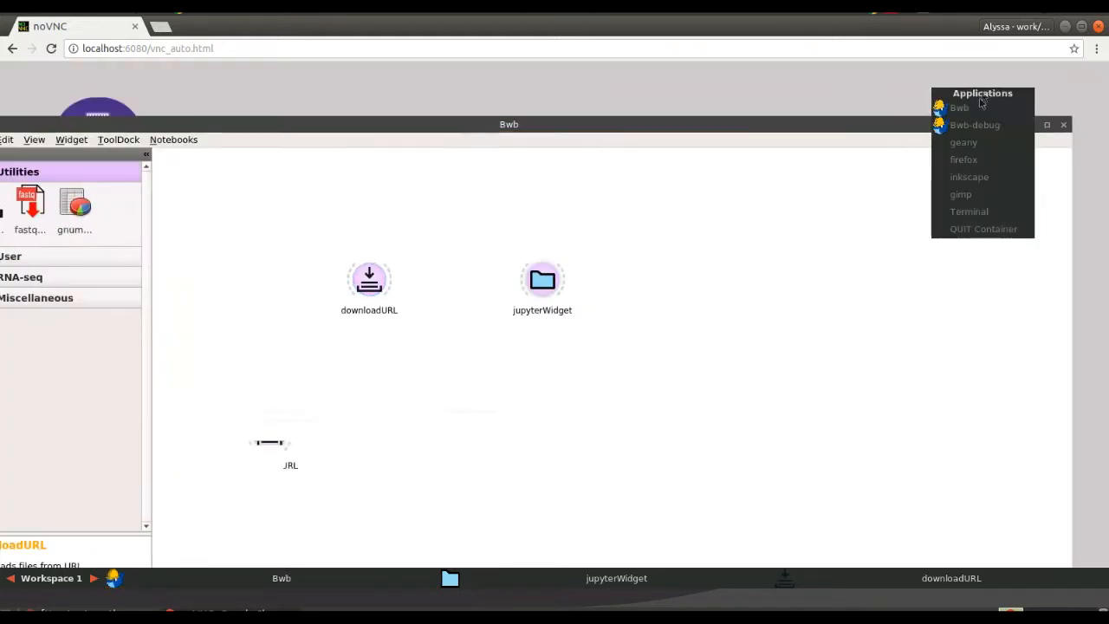
{"action": "left_click", "coordinate": [973, 211]}
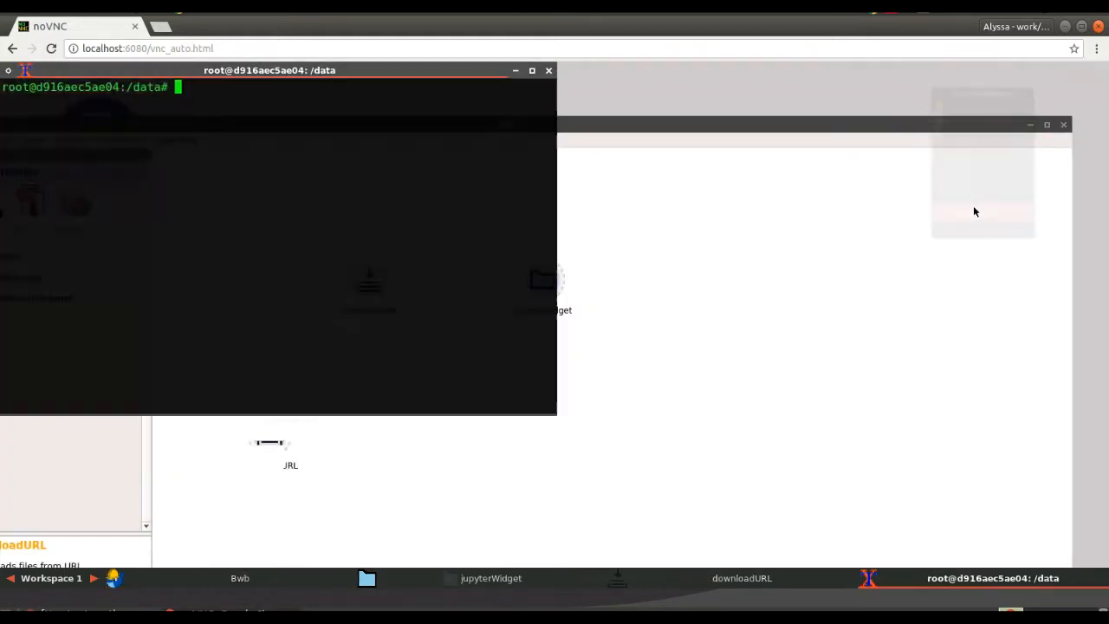
{"action": "left_click_drag", "start_coordinate": [343, 69], "coordinate": [356, 68]}
{"action": "type", "text": "cat urls.txt"}
{"action": "key", "text": "Return"}
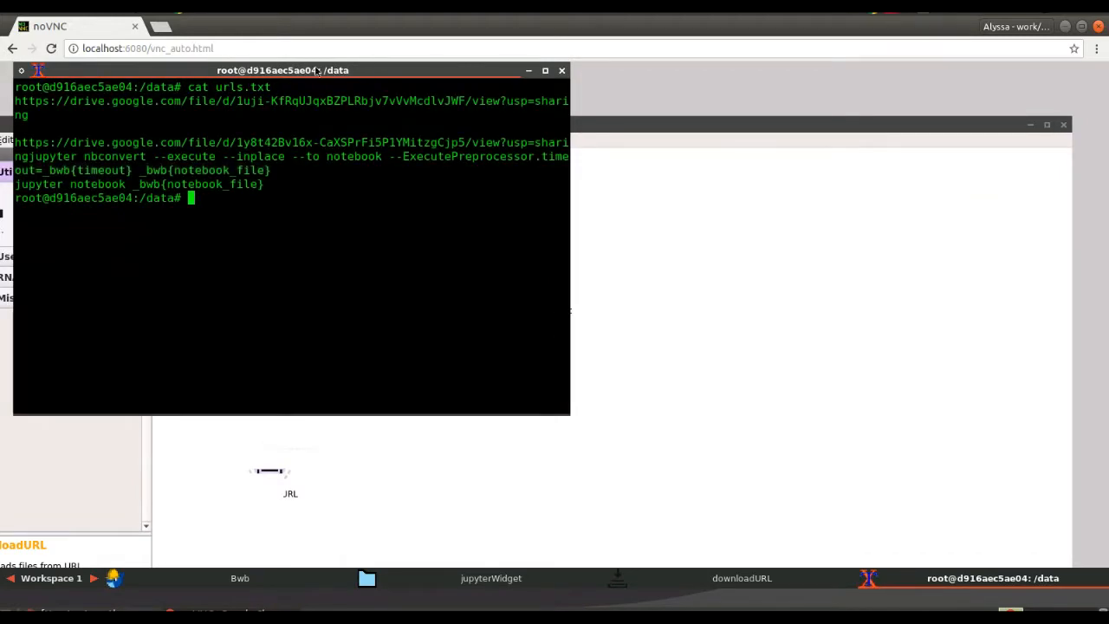
Copy the first Google Drive link from the urls.txt output and add it to downloadURL's URL list
{"action": "triple_click", "coordinate": [21, 102]}
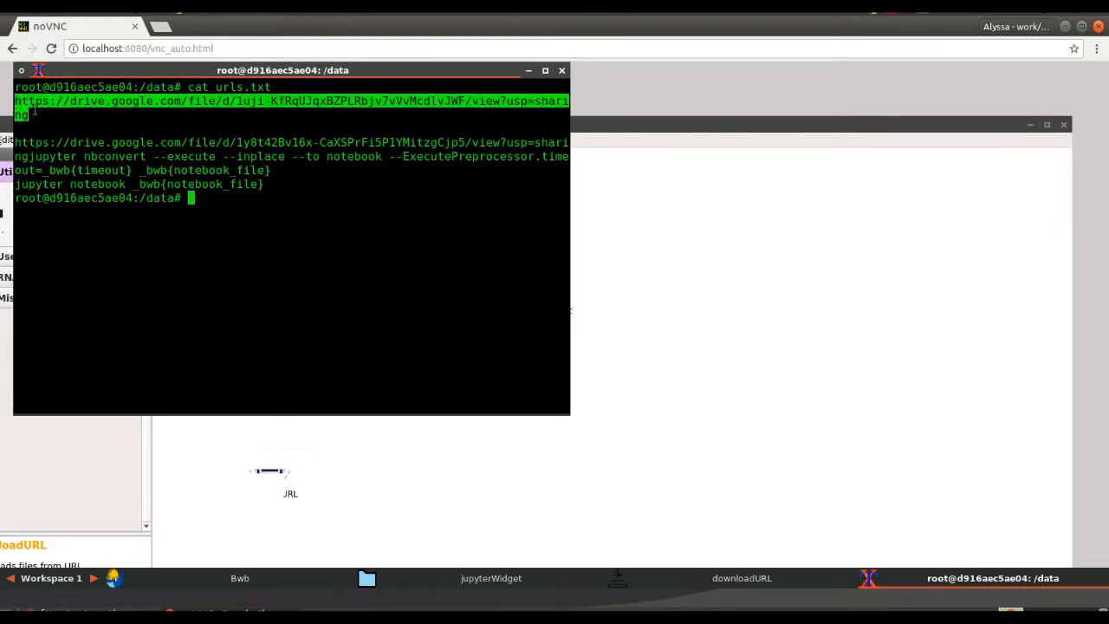
{"action": "left_click", "coordinate": [641, 126]}
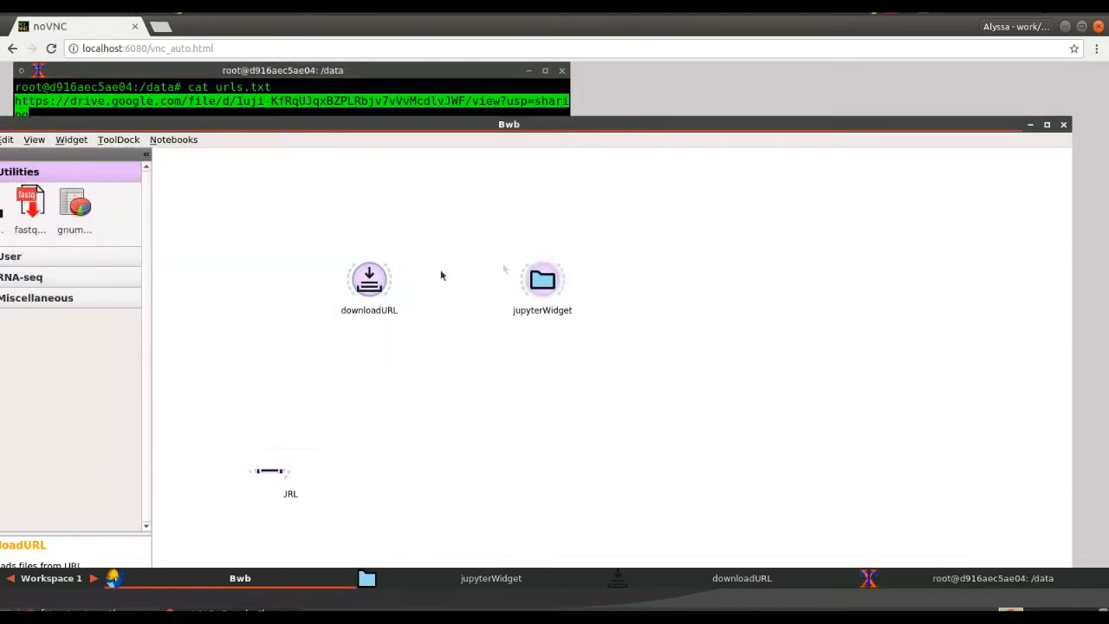
{"action": "left_click", "coordinate": [780, 578]}
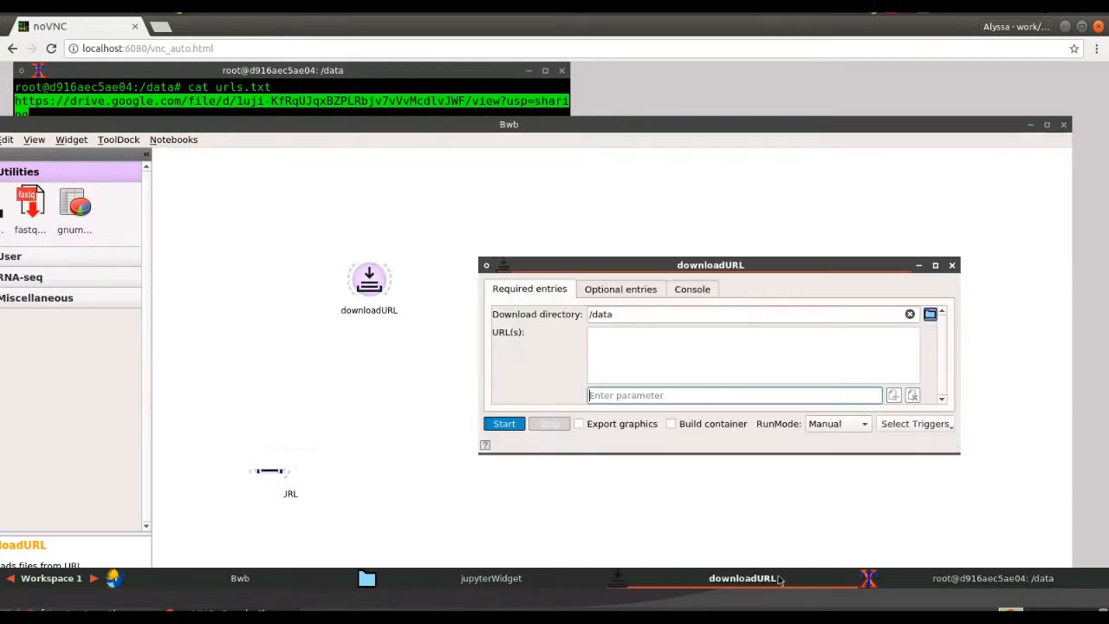
{"action": "middle_click", "coordinate": [681, 394]}
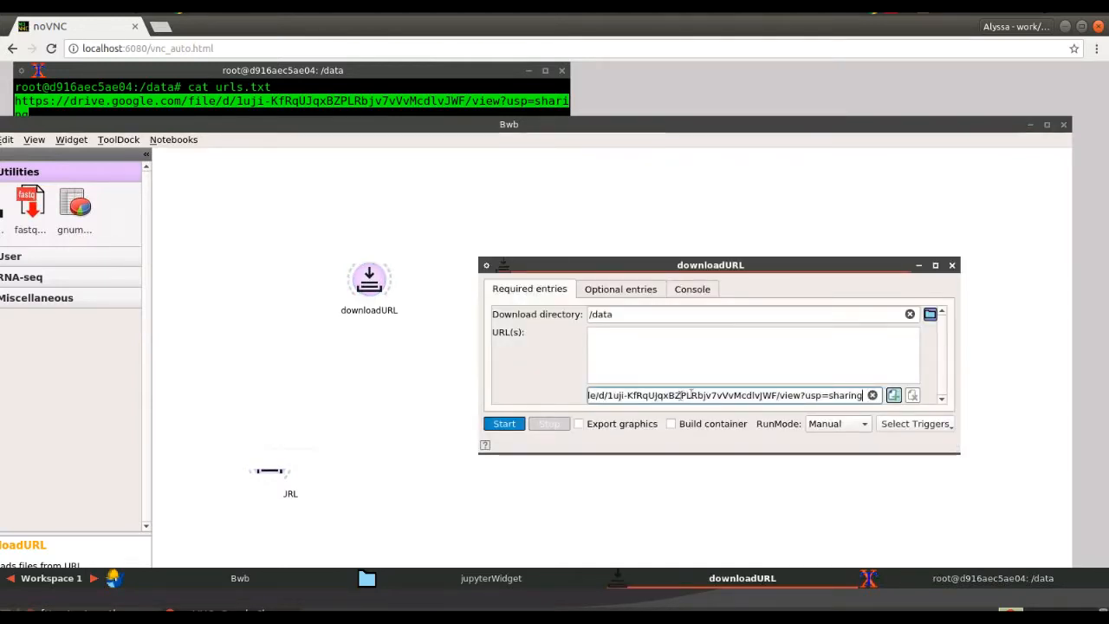
{"action": "left_click", "coordinate": [893, 394]}
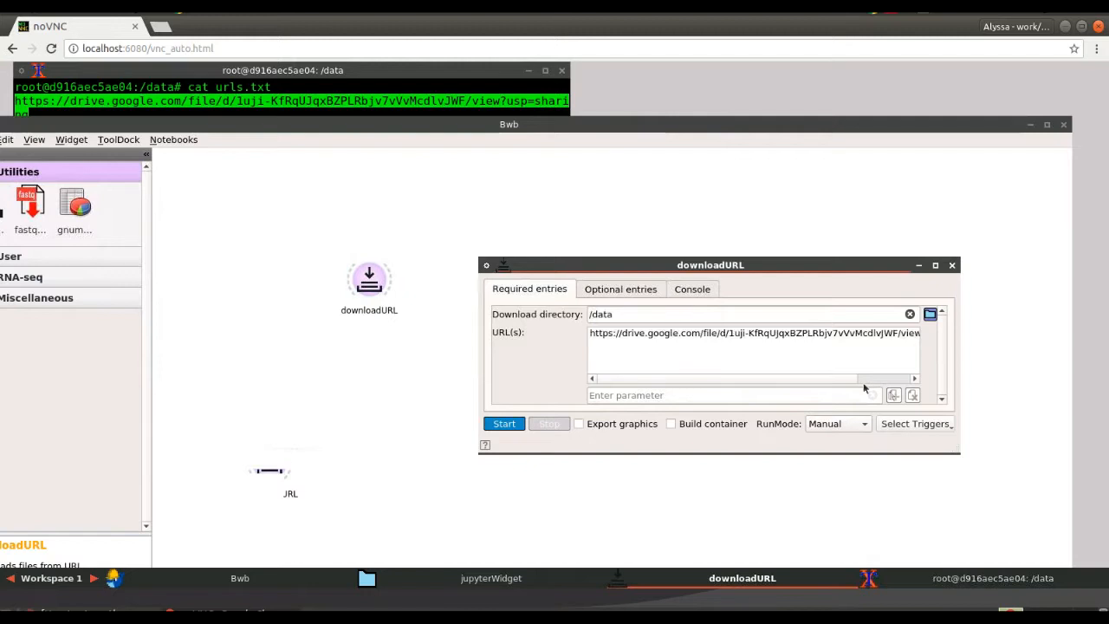
Copy the second Google Drive link from the urls.txt output, add it to downloadURL's URL list, and close the terminal
{"action": "left_click", "coordinate": [433, 71]}
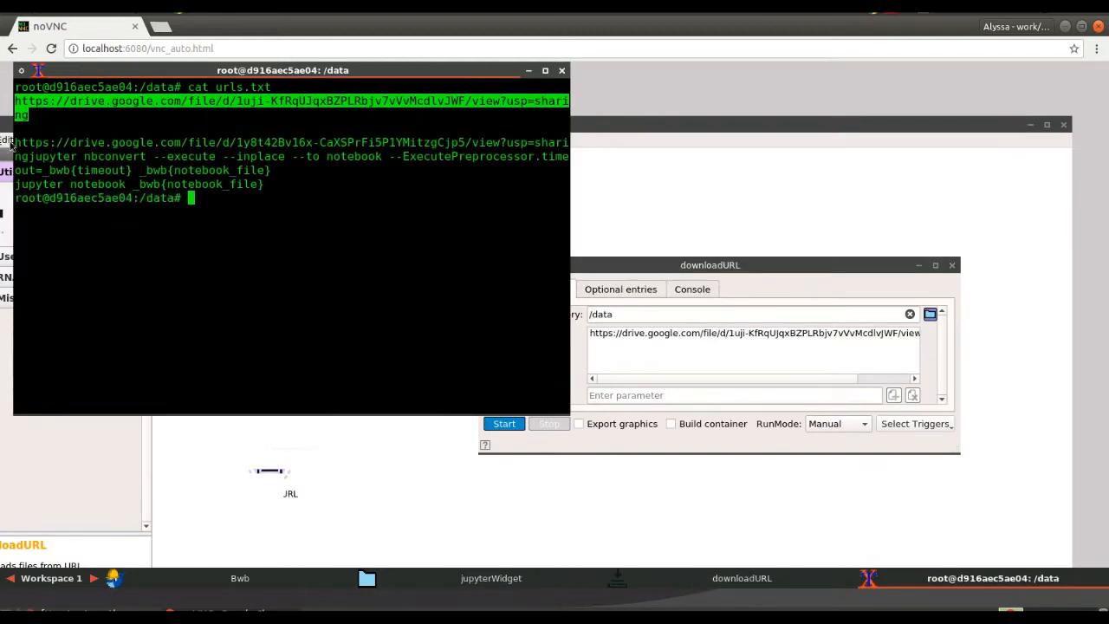
{"action": "mouse_move", "coordinate": [16, 142]}
{"action": "left_mouse_down"}
{"action": "mouse_move", "coordinate": [360, 139]}
{"action": "mouse_move", "coordinate": [226, 129]}
{"action": "mouse_move", "coordinate": [31, 156]}
{"action": "left_mouse_up"}
{"action": "key", "text": "ctrl+c"}
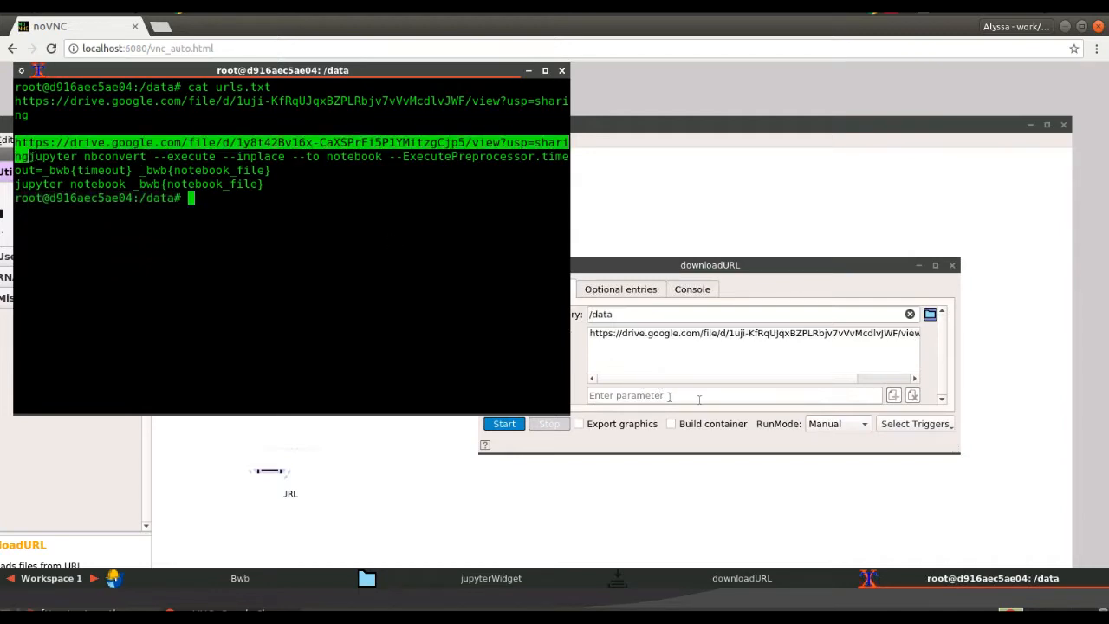
{"action": "left_click", "coordinate": [839, 392]}
{"action": "middle_click", "coordinate": [838, 392]}
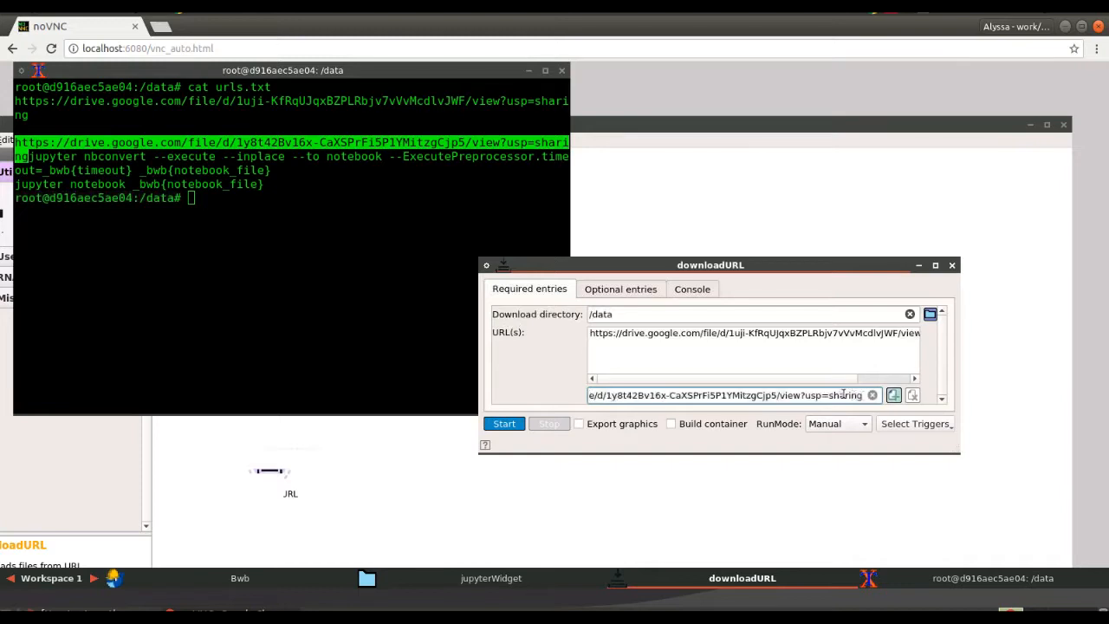
{"action": "left_click", "coordinate": [893, 395]}
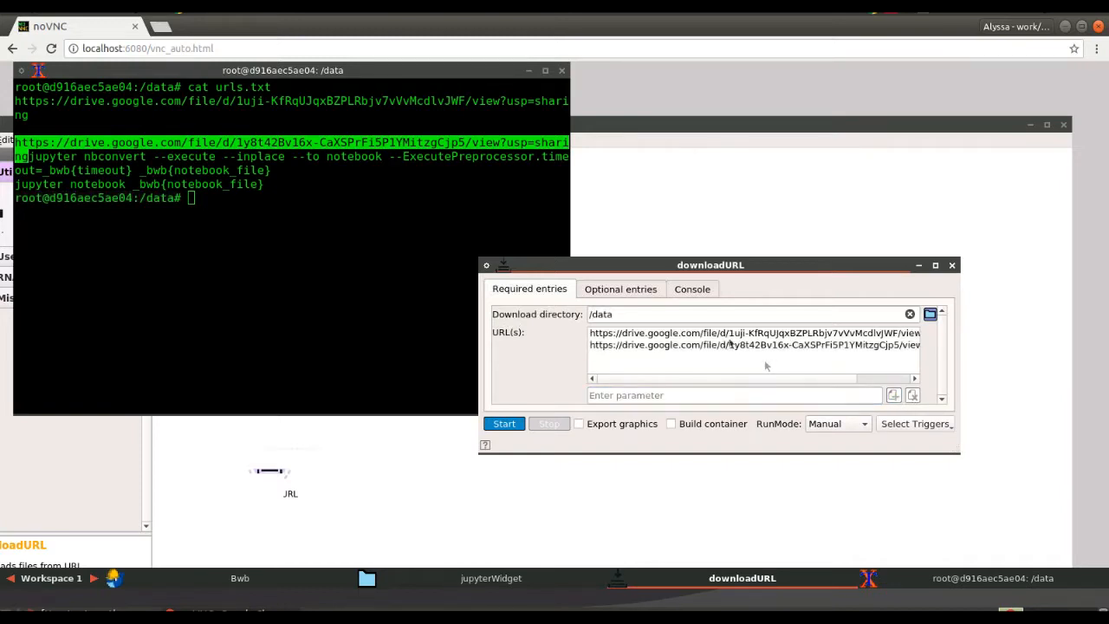
{"action": "left_click", "coordinate": [561, 71]}
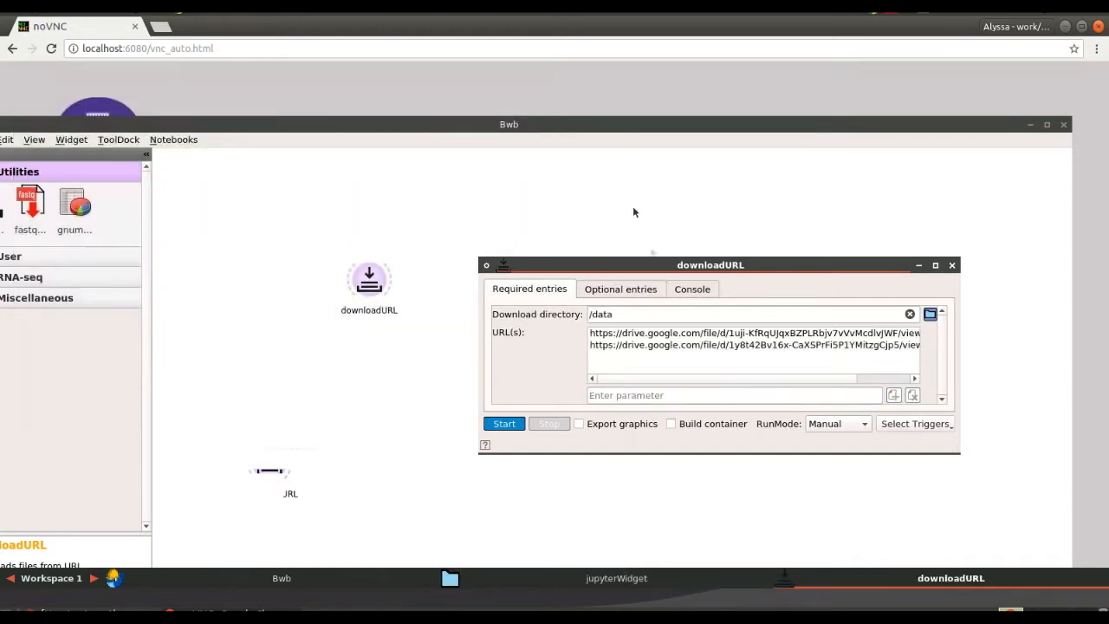
Review downloadURL's optional entries and console, and connect its directory output to jupyterWidget's input_dir
{"action": "left_click_drag", "start_coordinate": [661, 261], "coordinate": [604, 191]}
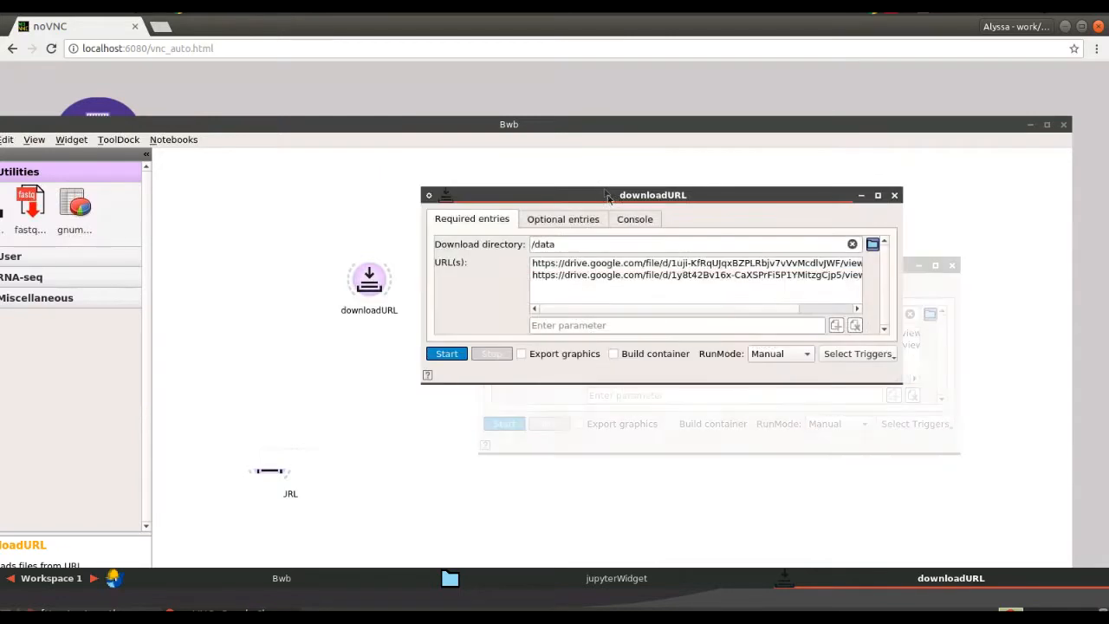
{"action": "left_click", "coordinate": [564, 221]}
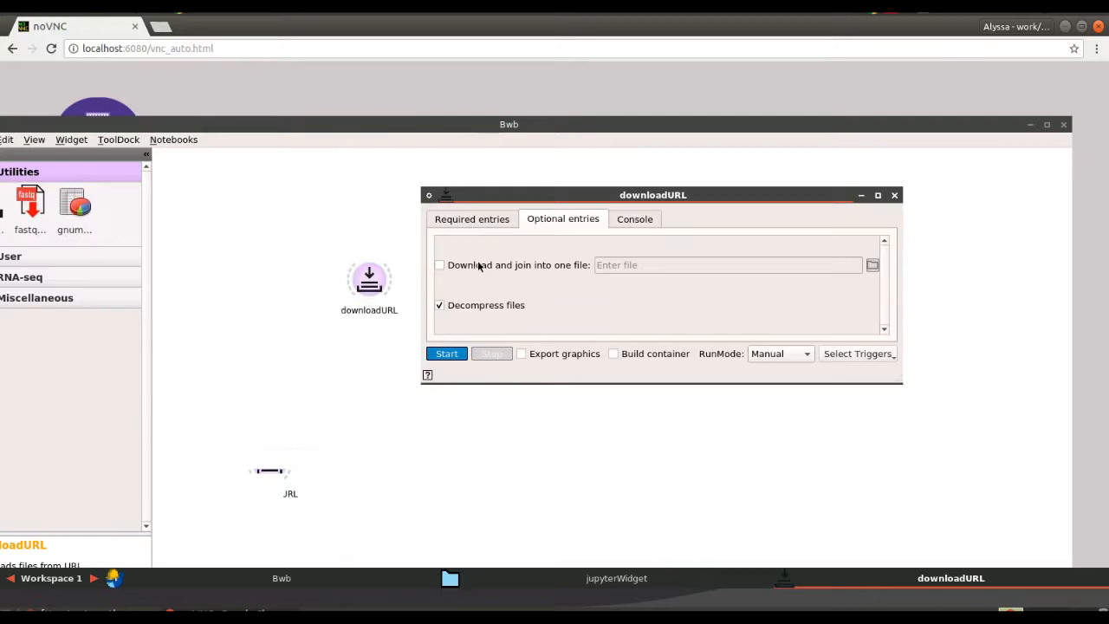
{"action": "left_click", "coordinate": [635, 221]}
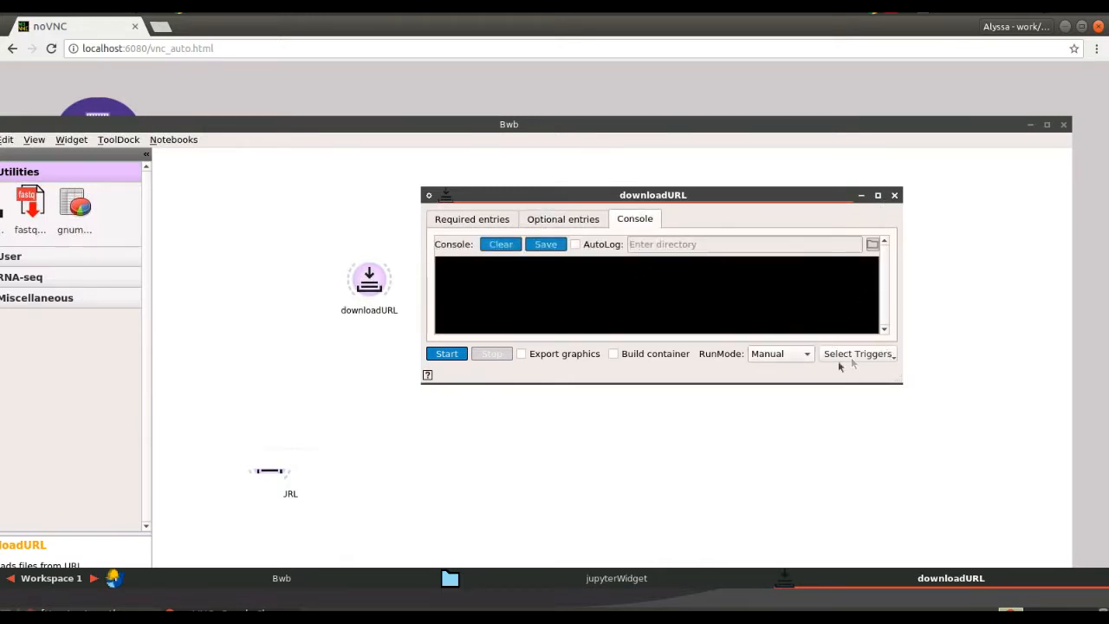
{"action": "left_click", "coordinate": [896, 196]}
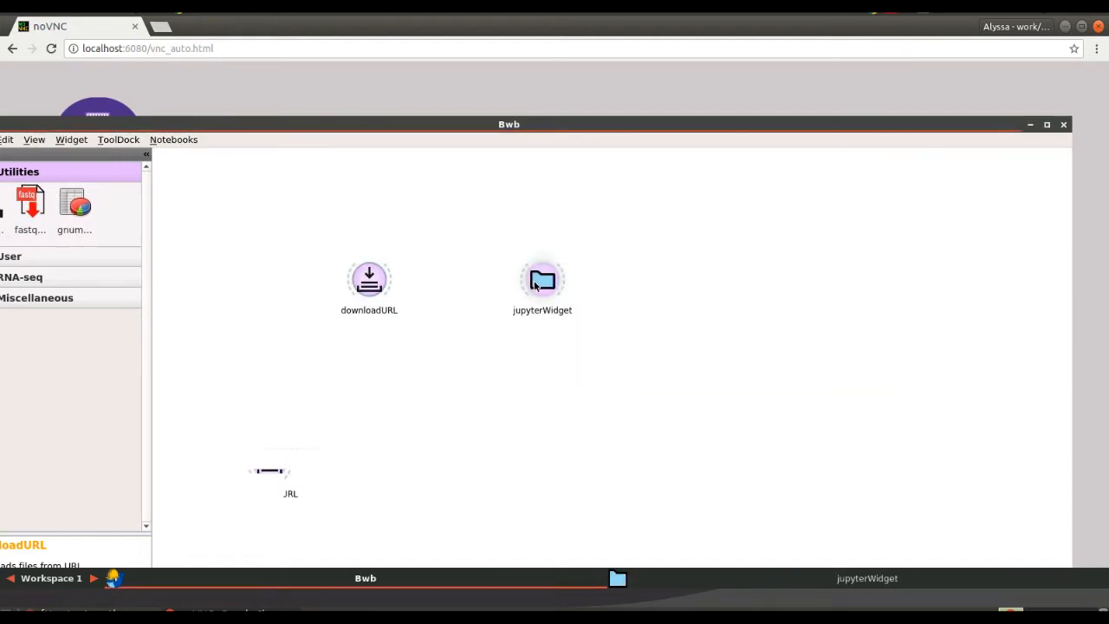
{"action": "left_click_drag", "start_coordinate": [389, 279], "coordinate": [523, 284]}
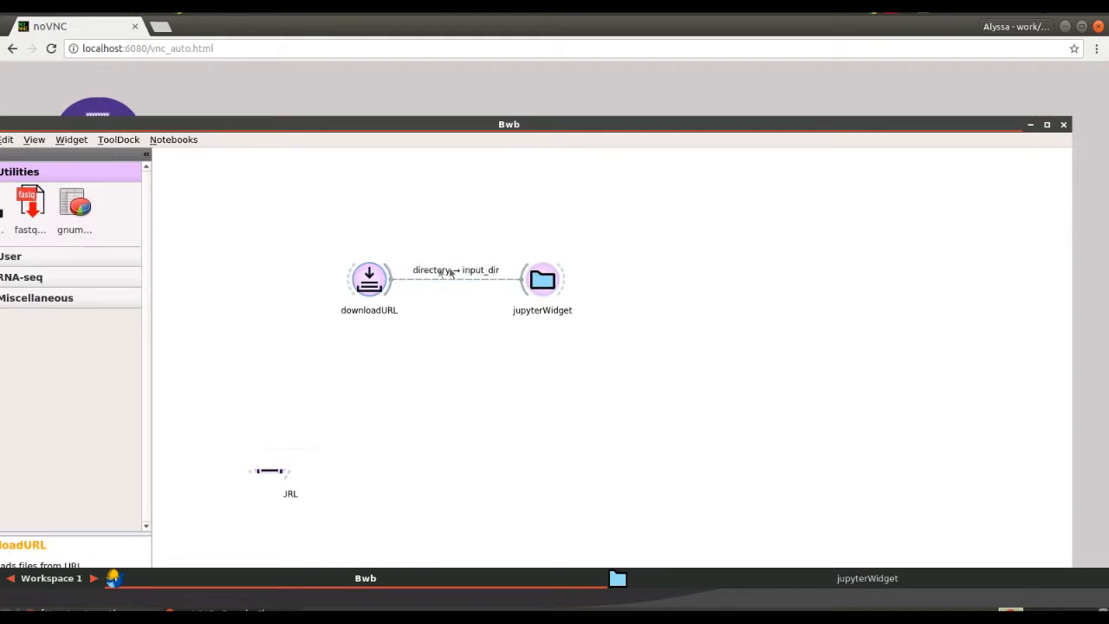
In jupyterWidget's settings, enable Export graphics and set the notebook file location to /data/nb.ipynb
{"action": "double_click", "coordinate": [543, 278]}
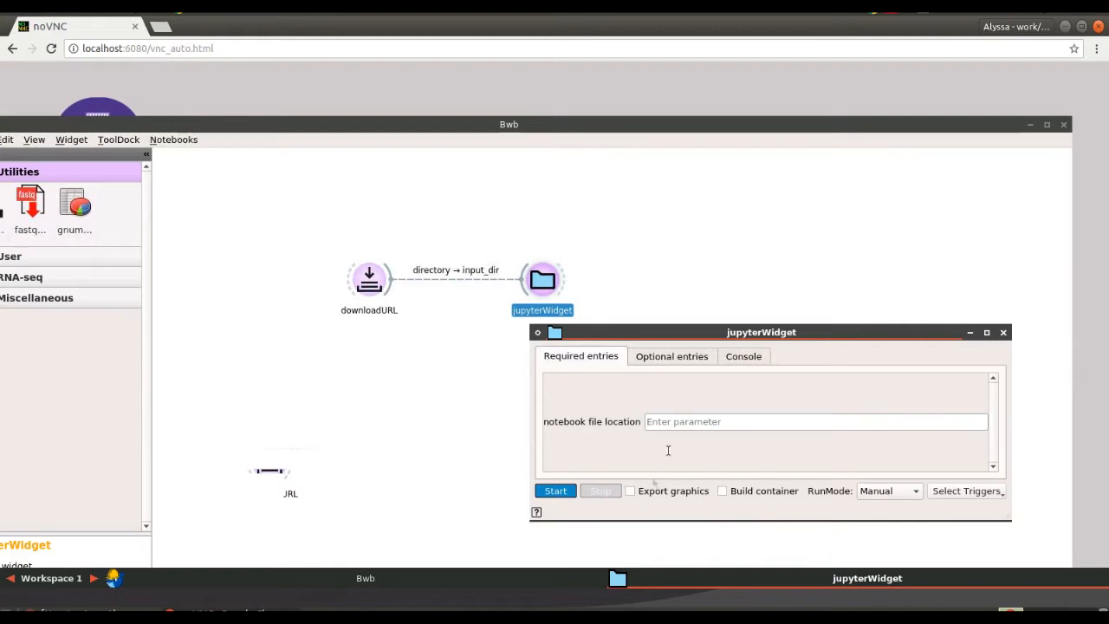
{"action": "left_click", "coordinate": [631, 490]}
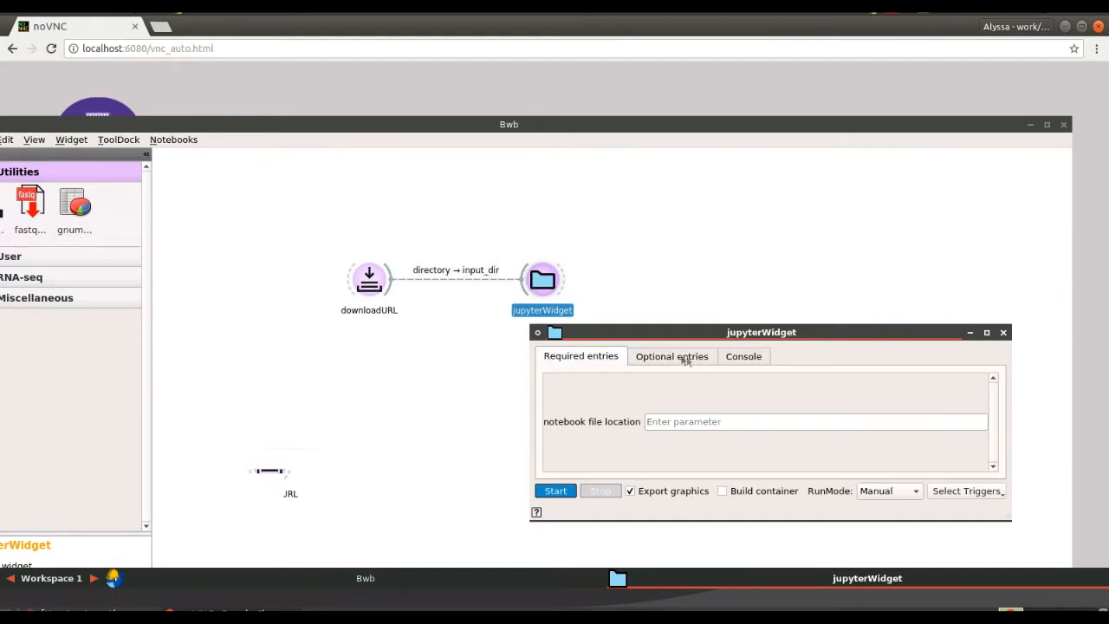
{"action": "left_click", "coordinate": [690, 420]}
{"action": "type", "text": "/data/nb.ipynb"}
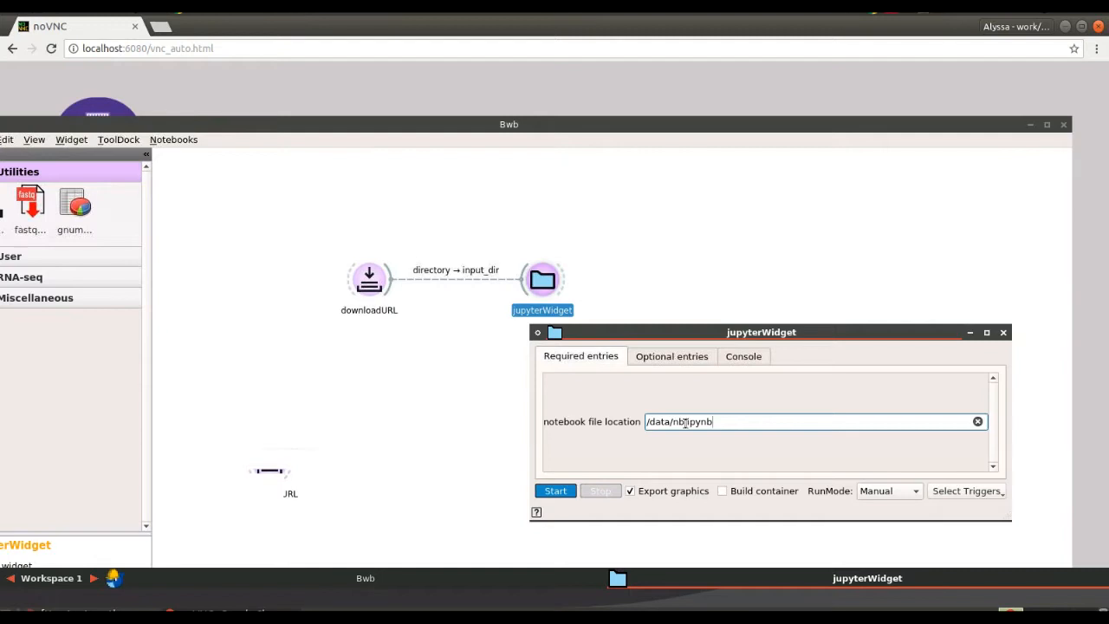
Set jupyterWidget's run mode to Triggered and select input_dir as its trigger
{"action": "left_click", "coordinate": [882, 492]}
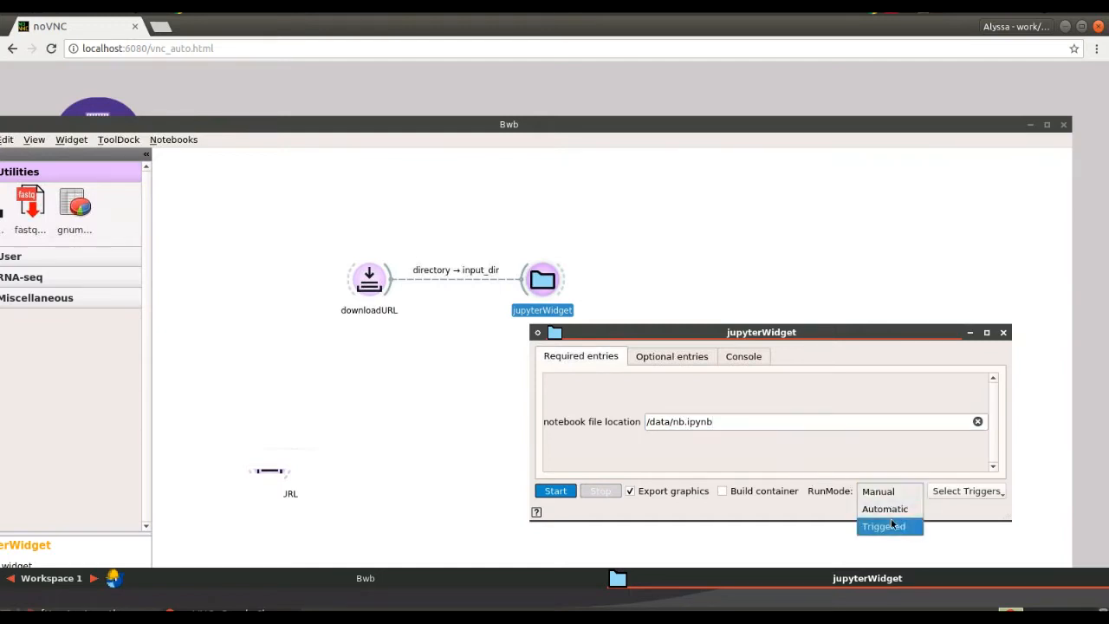
{"action": "left_click", "coordinate": [895, 527]}
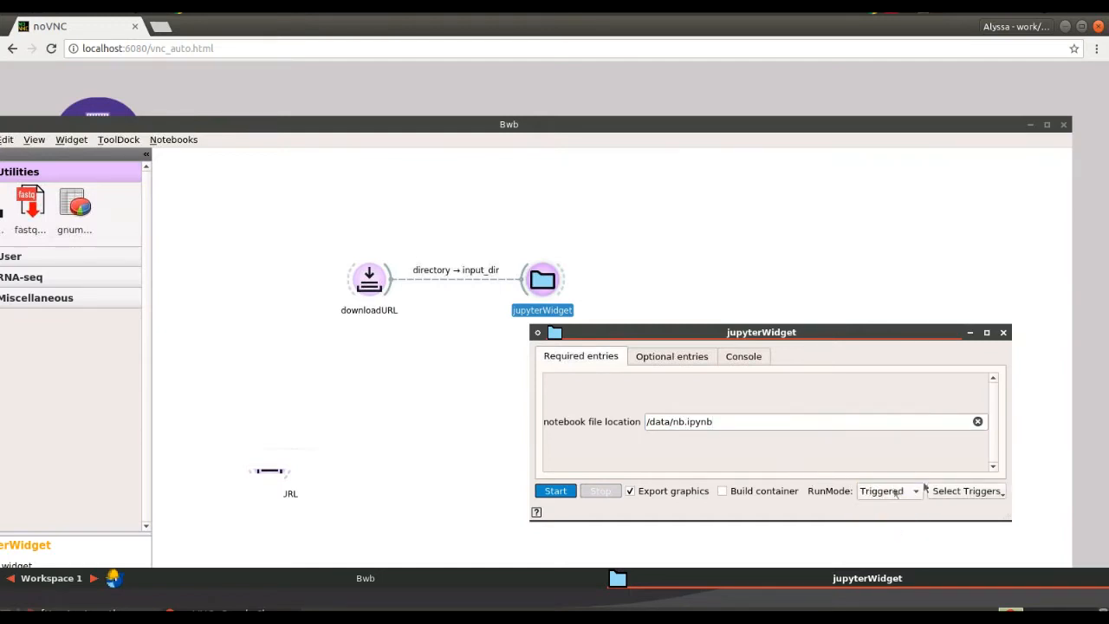
{"action": "left_click", "coordinate": [961, 490]}
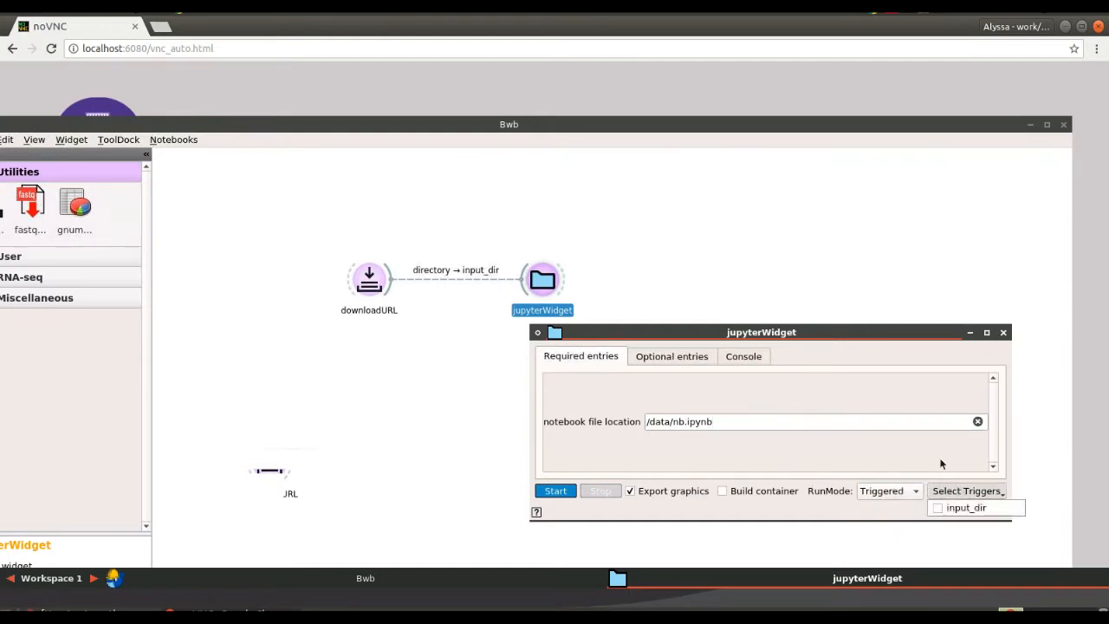
{"action": "left_click", "coordinate": [946, 509]}
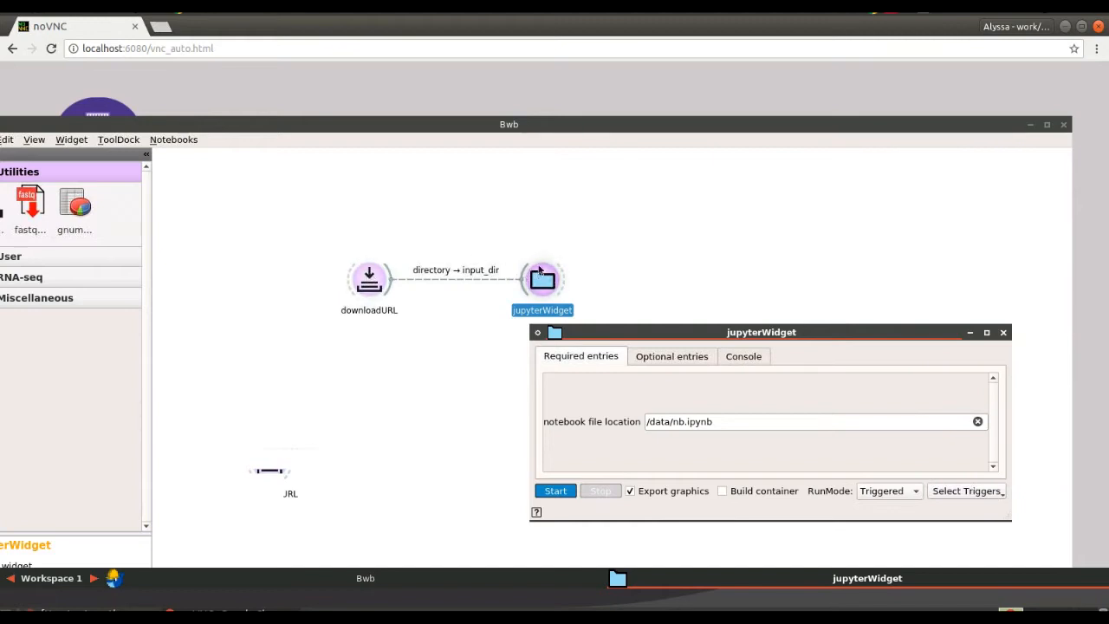
Enable jupyterWidget's optional timeout entry, set it to 1000, and close the widget's settings
{"action": "left_click", "coordinate": [671, 355]}
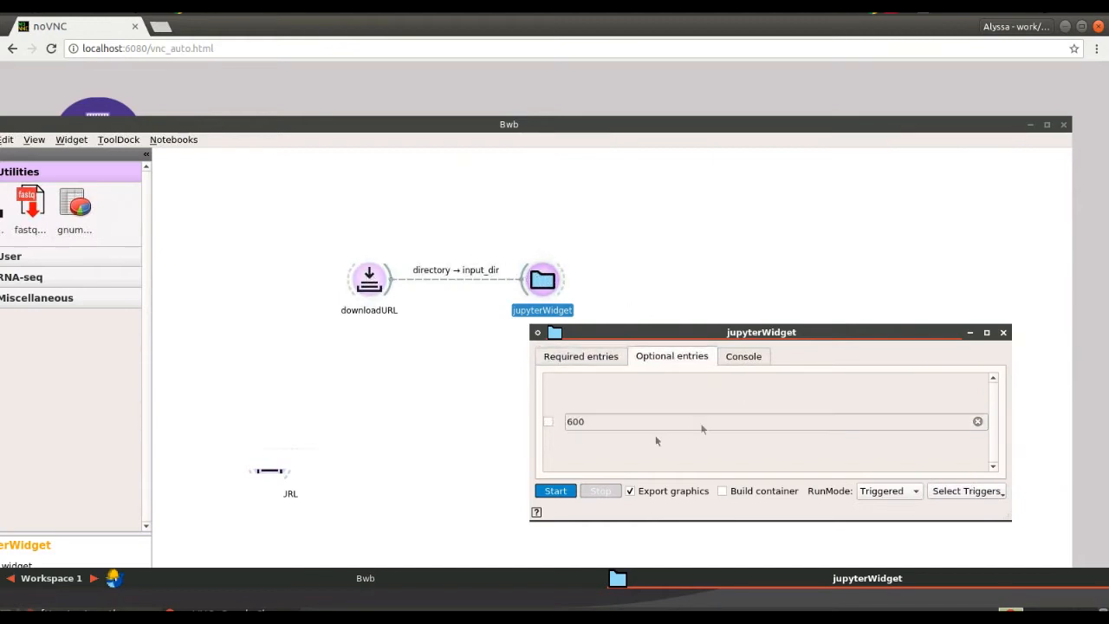
{"action": "left_click", "coordinate": [547, 421]}
{"action": "left_click", "coordinate": [597, 423]}
{"action": "key", "text": "BackSpace"}
{"action": "type", "text": "1000"}
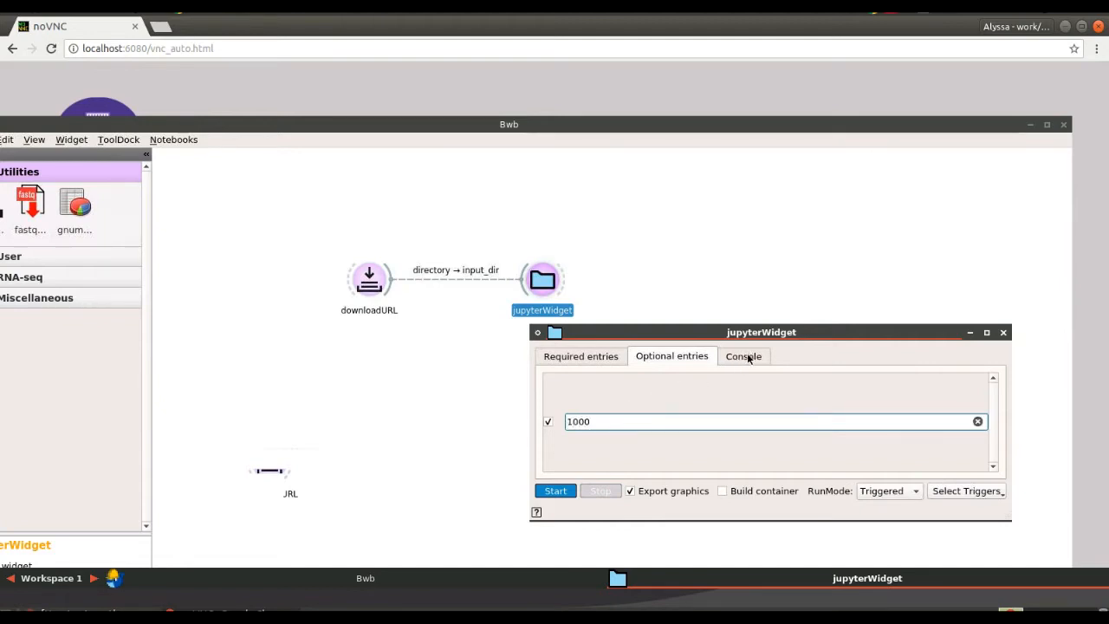
{"action": "left_click", "coordinate": [1002, 333]}
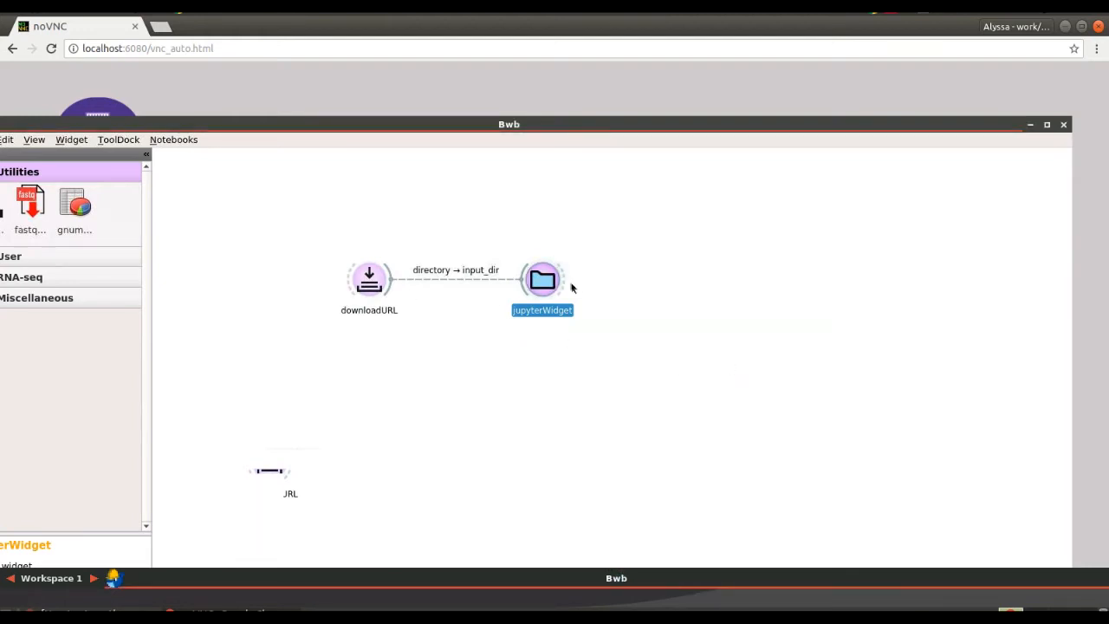
Start the downloadURL widget, enlarge its console window, and move it aside to uncover the canvas
{"action": "left_click_drag", "start_coordinate": [565, 277], "coordinate": [761, 273]}
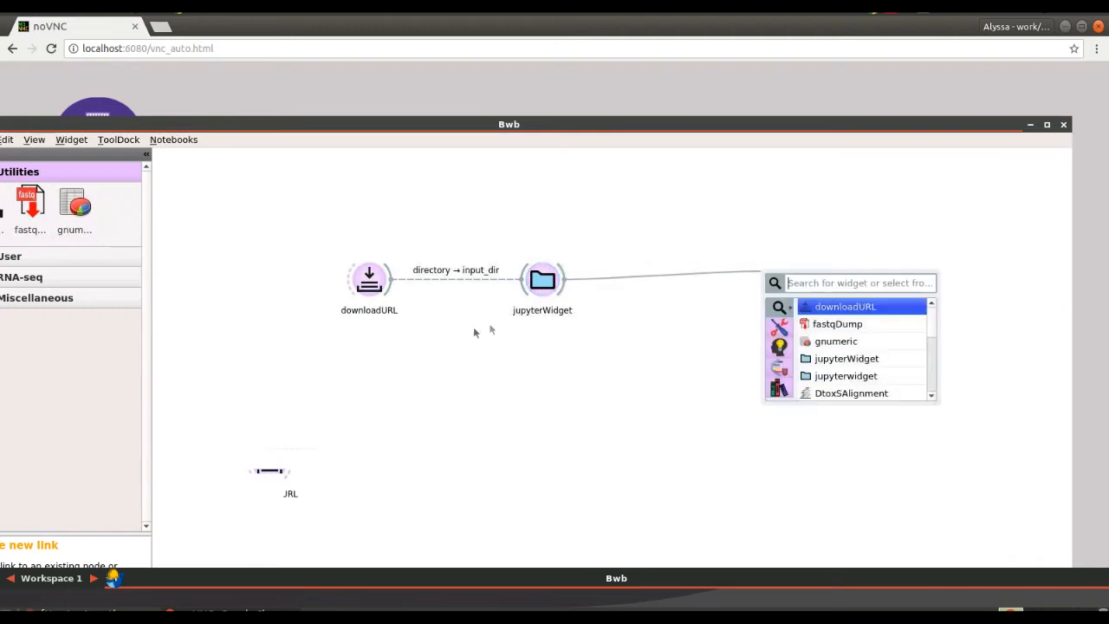
{"action": "left_click", "coordinate": [640, 339]}
{"action": "double_click", "coordinate": [378, 284]}
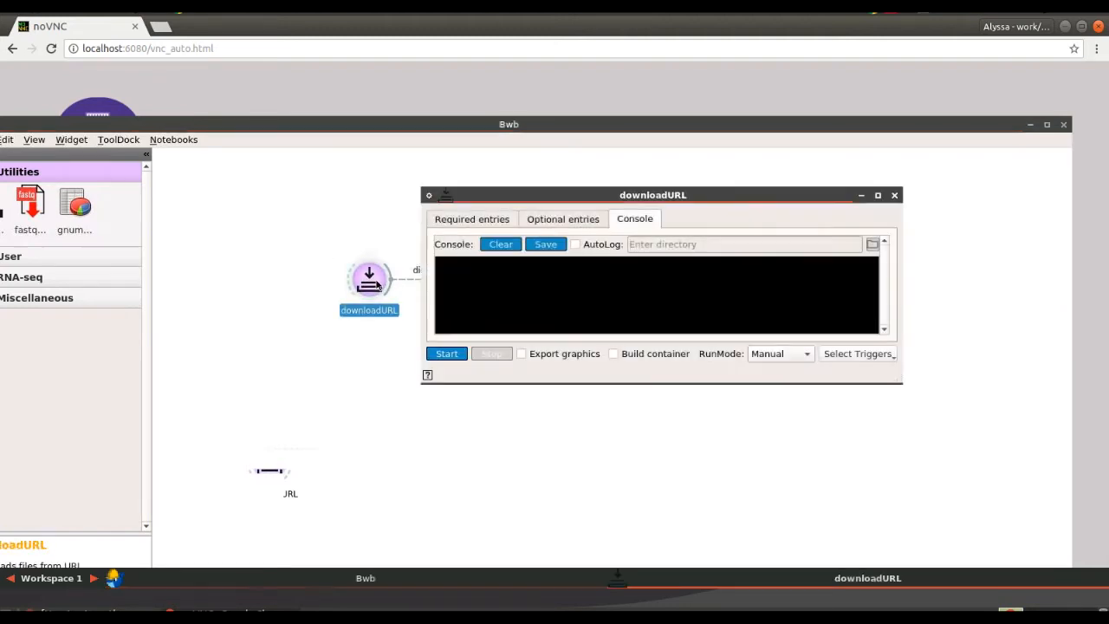
{"action": "left_click", "coordinate": [447, 353]}
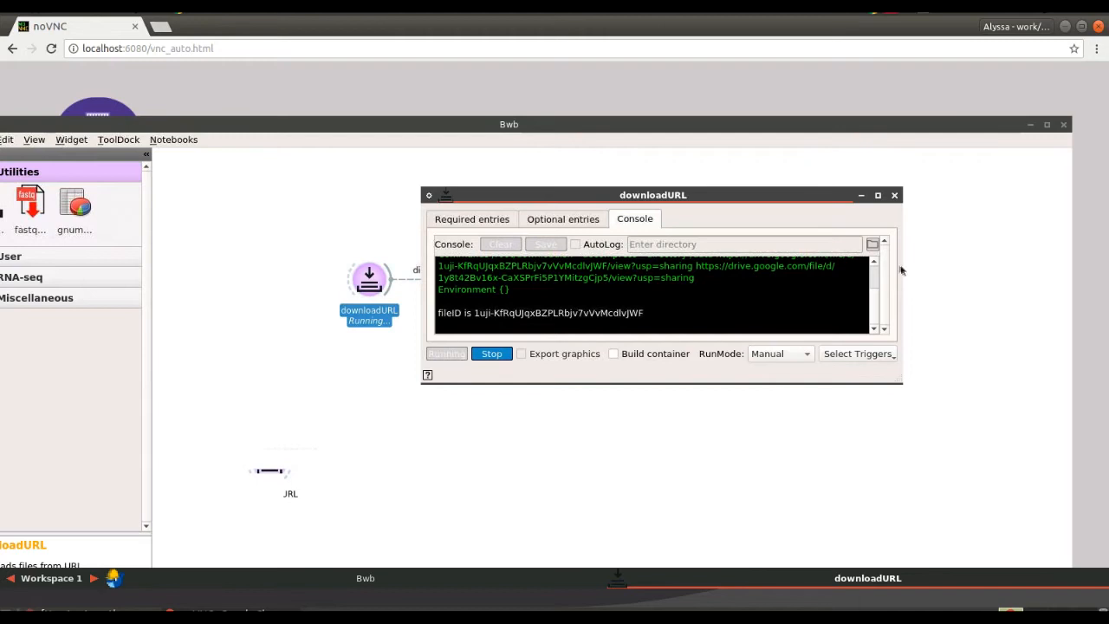
{"action": "left_click_drag", "start_coordinate": [891, 374], "coordinate": [1004, 465]}
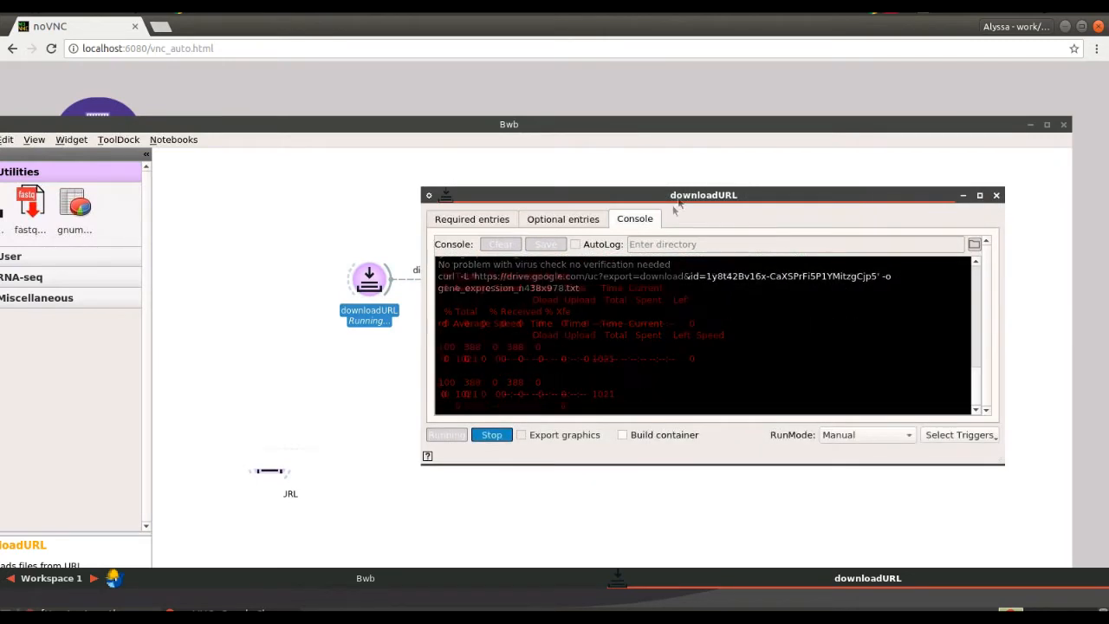
{"action": "left_click_drag", "start_coordinate": [703, 198], "coordinate": [890, 252]}
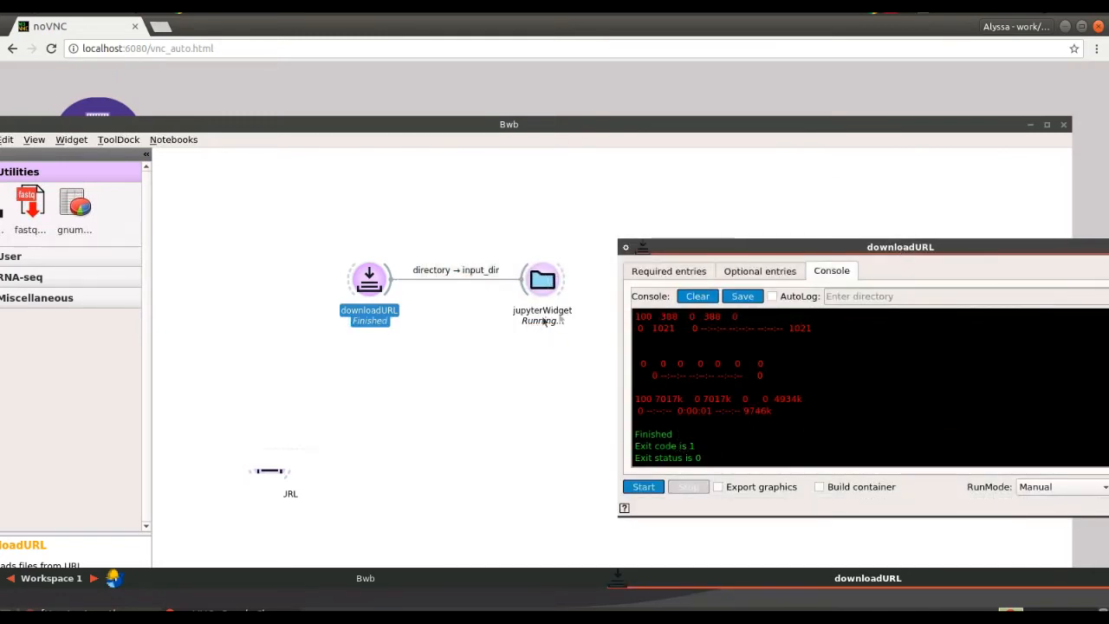
Open the running jupyterWidget's console and move and enlarge its window to follow the notebook execution
{"action": "left_click", "coordinate": [542, 278]}
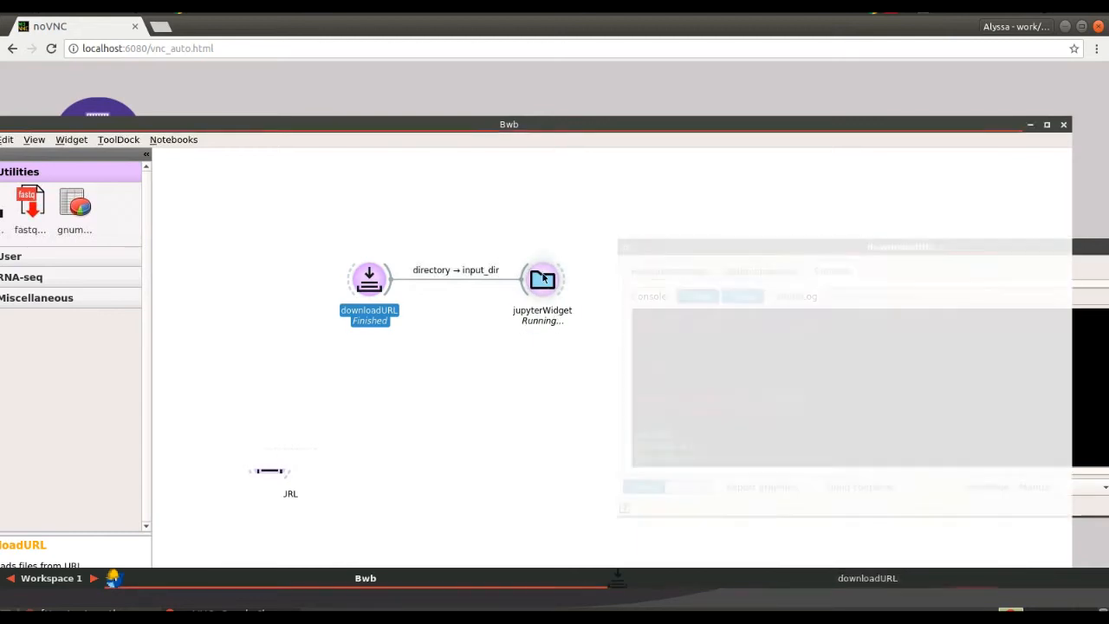
{"action": "double_click", "coordinate": [543, 278]}
{"action": "left_click_drag", "start_coordinate": [745, 334], "coordinate": [778, 236]}
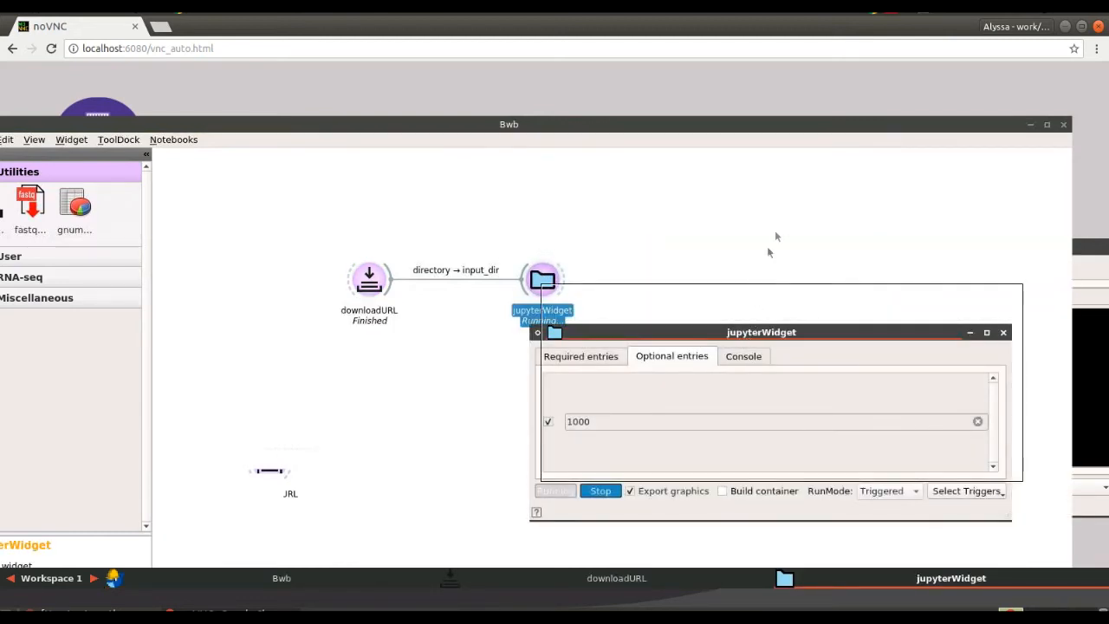
{"action": "left_click", "coordinate": [791, 250]}
{"action": "left_click_drag", "start_coordinate": [1045, 416], "coordinate": [1089, 547]}
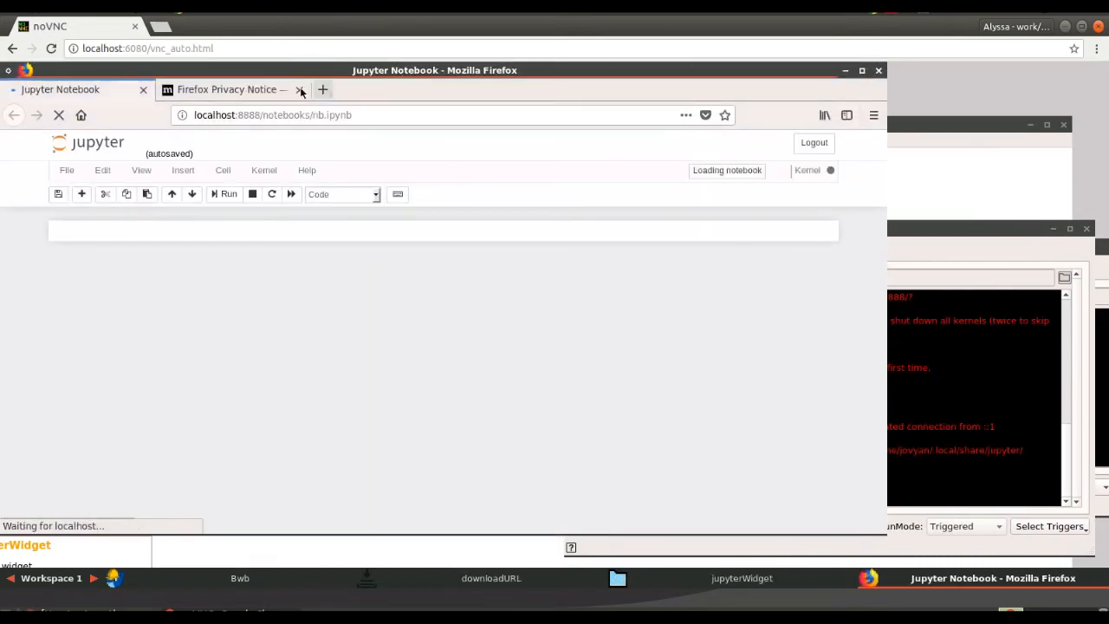
Close the Firefox Privacy Notice page and examine the code cells and plots in the nb notebook
{"action": "left_click", "coordinate": [299, 90]}
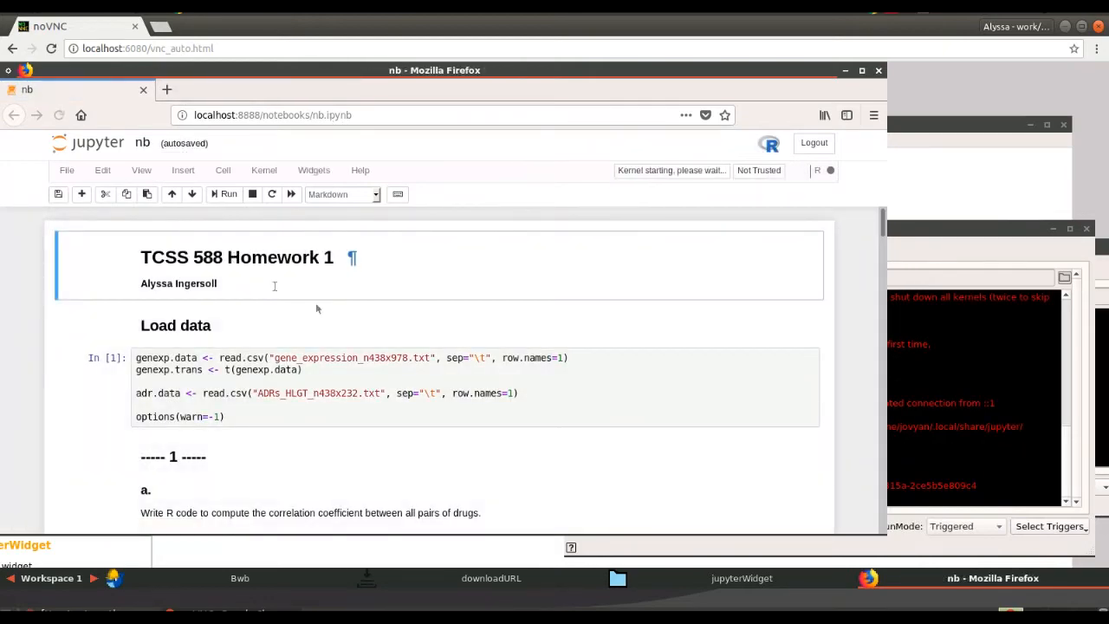
{"action": "scroll", "coordinate": [657, 364], "scroll_direction": "down", "scroll_amount": 3}
{"action": "scroll", "coordinate": [659, 368], "scroll_direction": "down", "scroll_amount": 2}
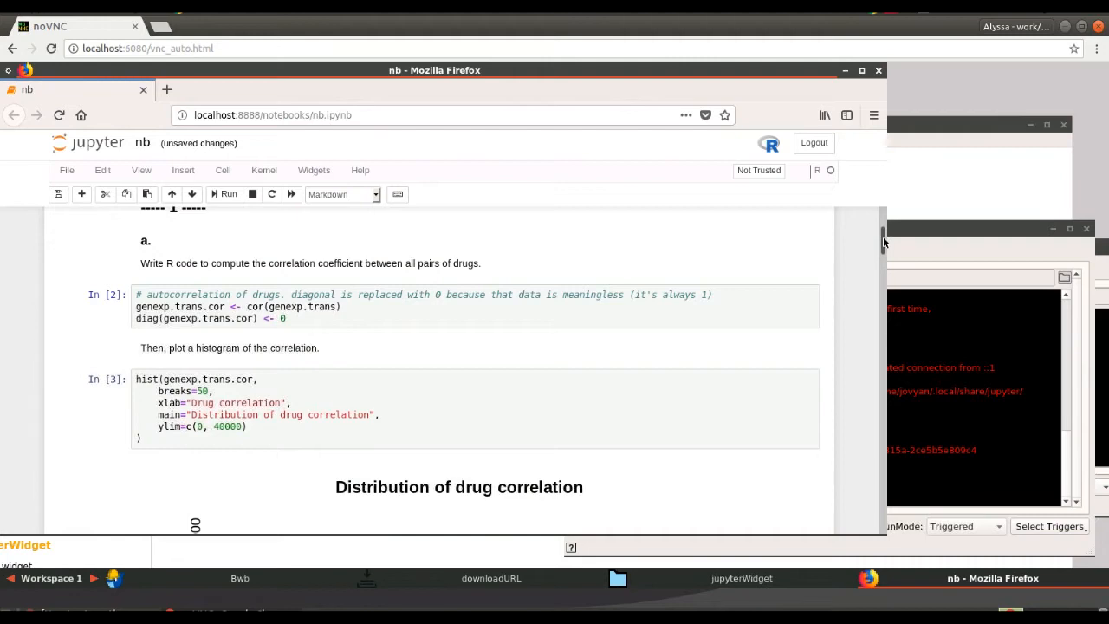
{"action": "scroll", "coordinate": [883, 241], "scroll_direction": "up", "scroll_amount": 1}
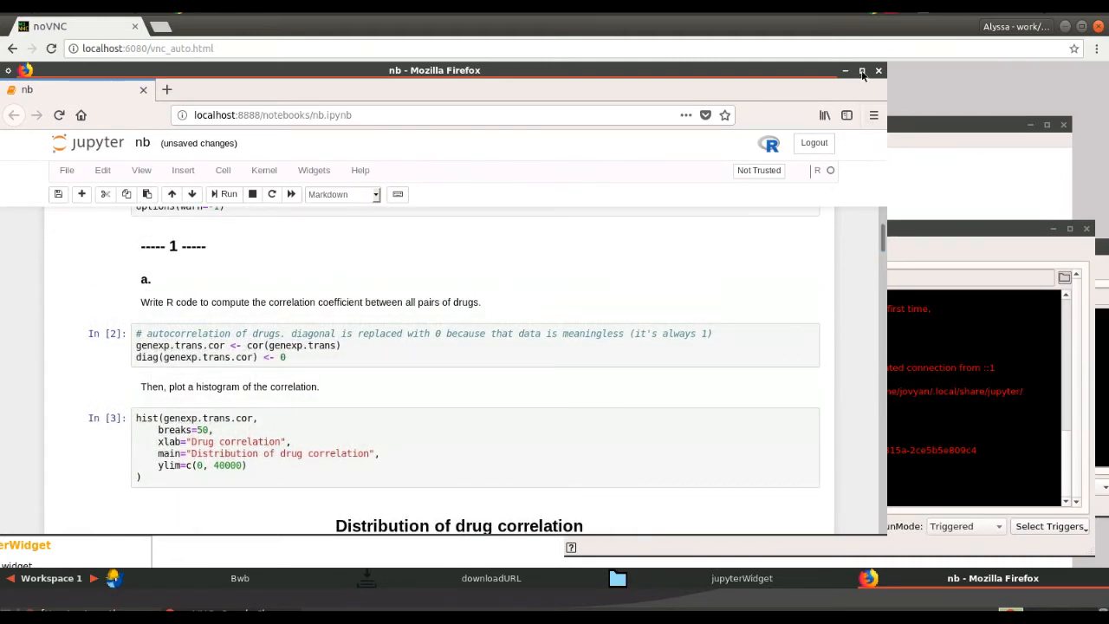